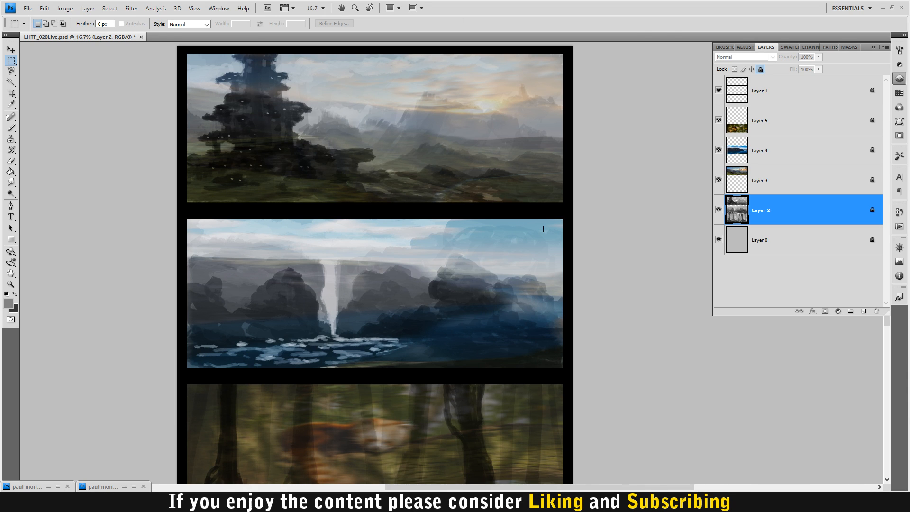
Unlock Layer 3, Layer 4 and Layer 5.
click(772, 185)
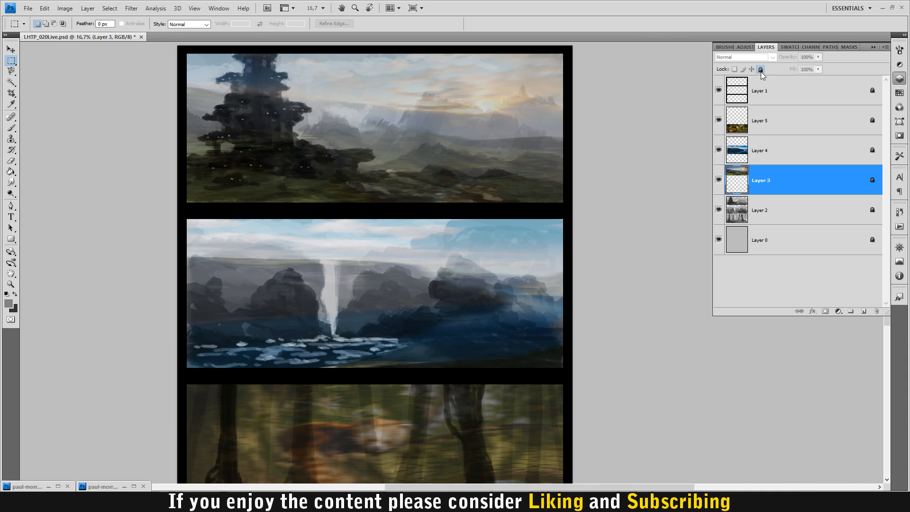
click(761, 70)
key(alt+bracketright)
click(760, 69)
key(alt+bracketright)
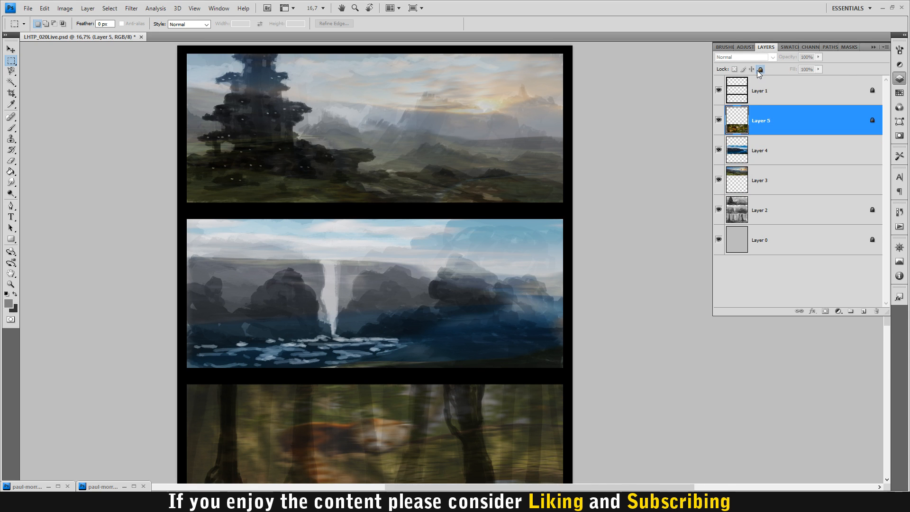
click(760, 70)
Unlock Layer 2, checking the painting with the grey background Layer 0 hidden and shown again.
click(718, 239)
key(alt+bracketleft)
key(alt+bracketleft)
key(alt+bracketleft)
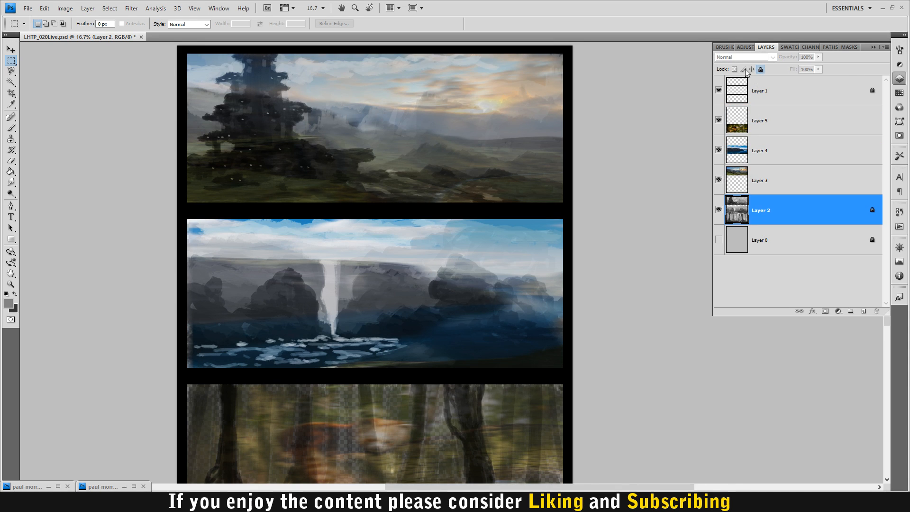
click(761, 69)
click(719, 239)
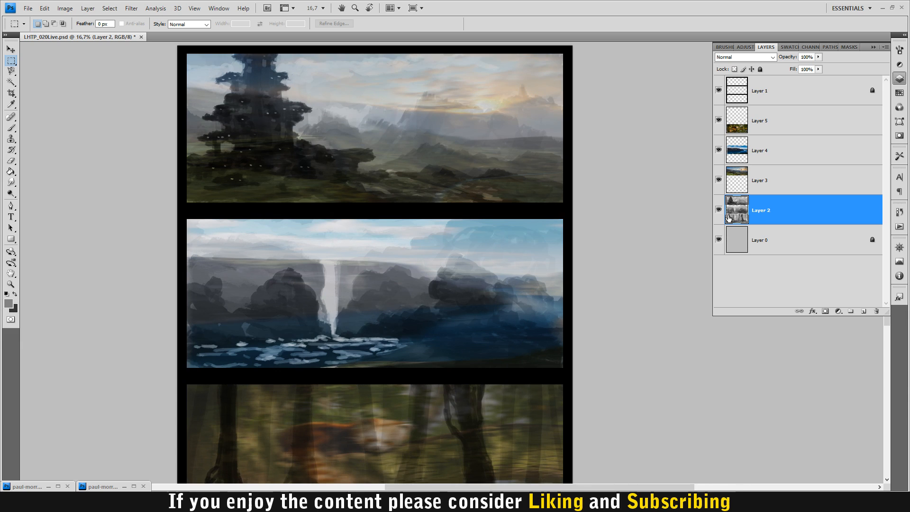
click(718, 90)
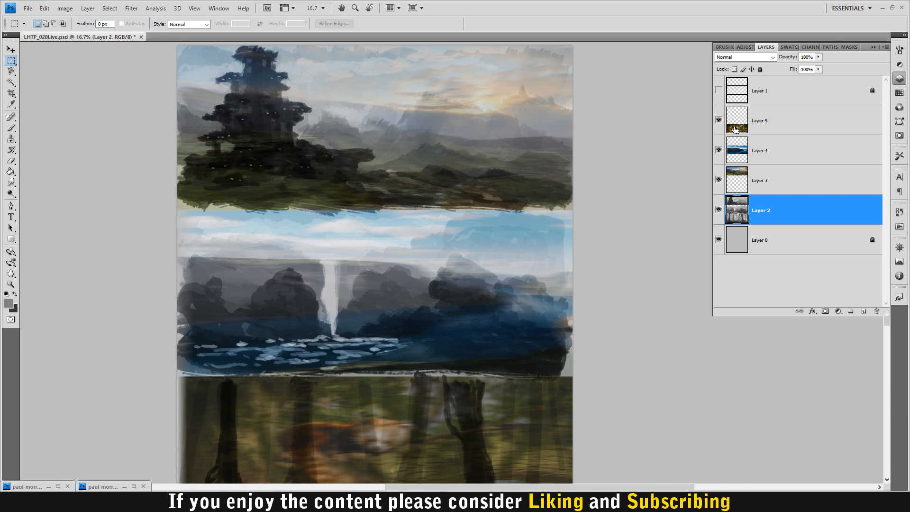
key(ctrl+shift+e)
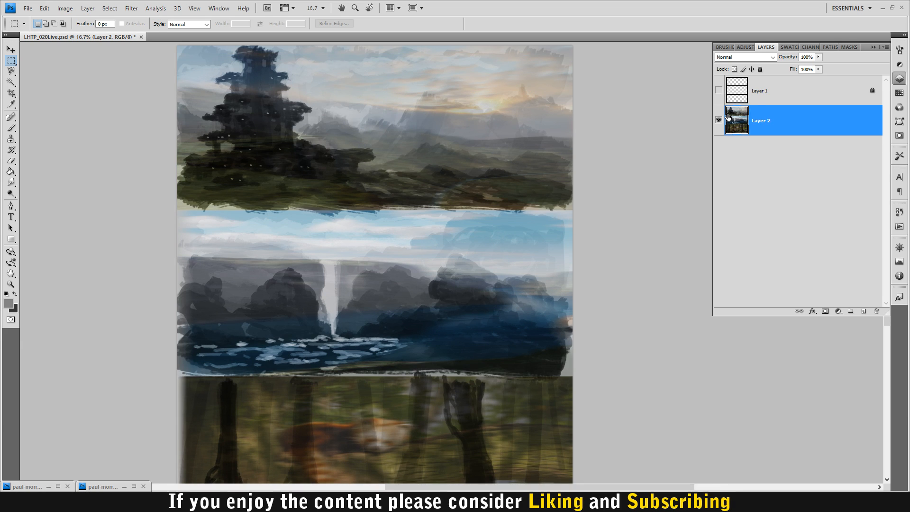
click(718, 90)
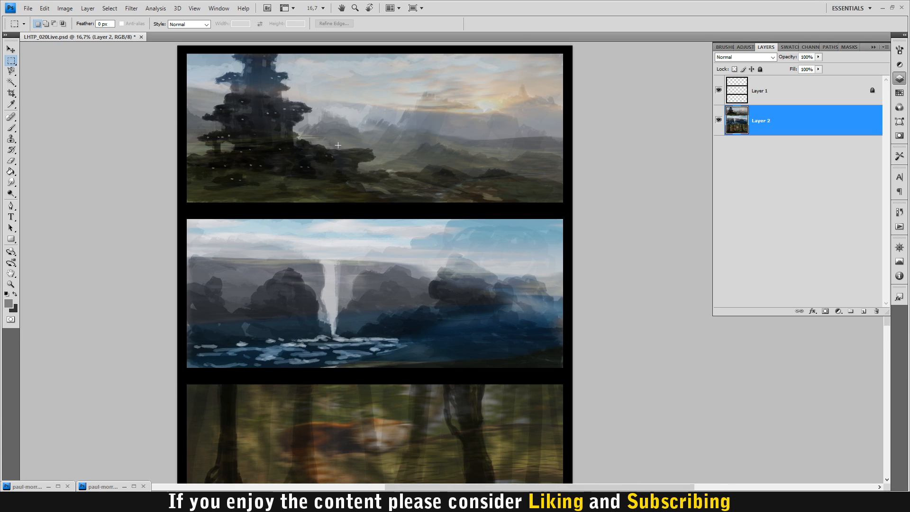
key(ctrl+z)
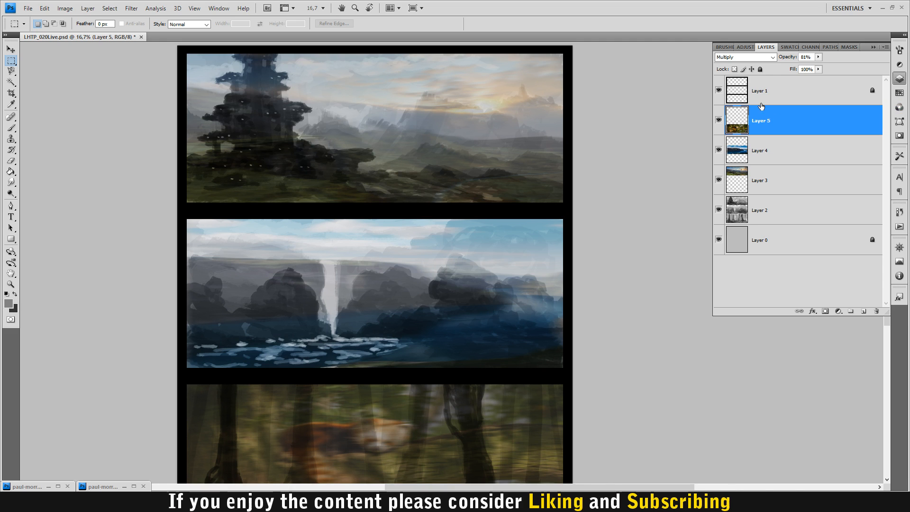
Merge all layers except the black frame on Layer 1 by hiding it during the merge, and show the frame again.
click(719, 91)
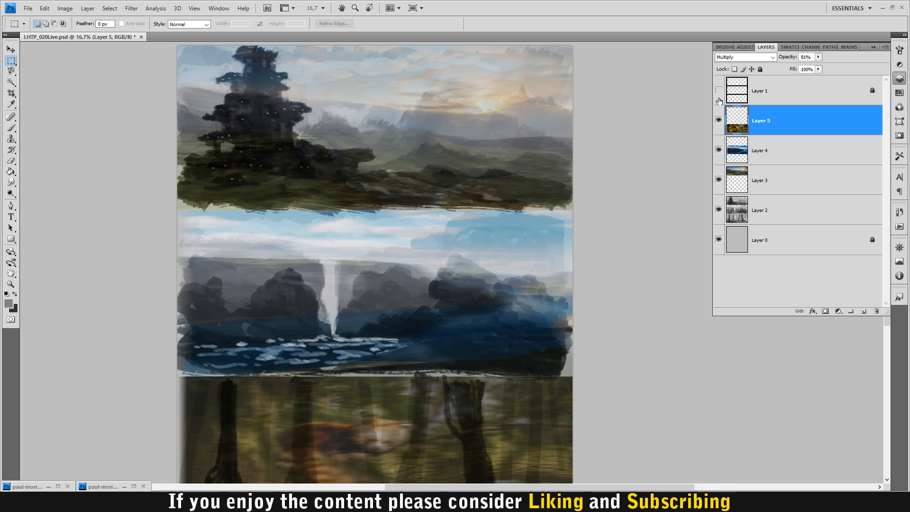
key(shift+ctrl+e)
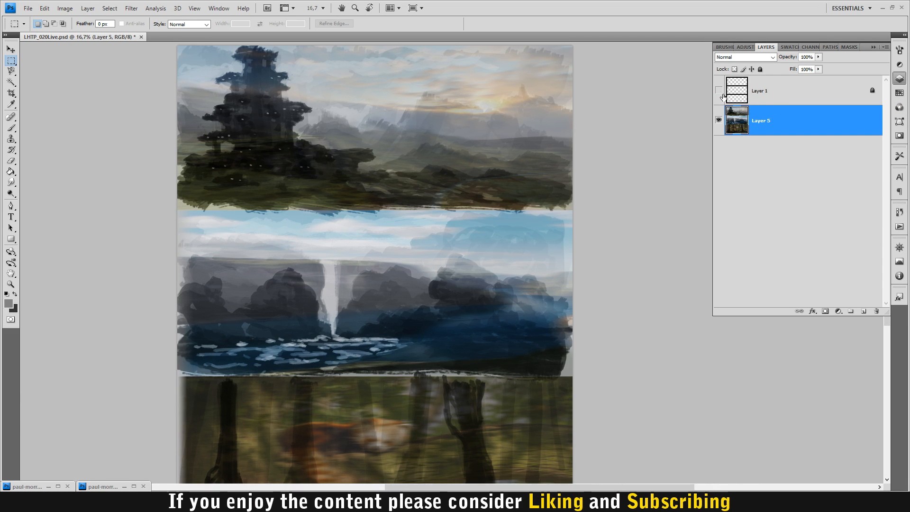
click(719, 90)
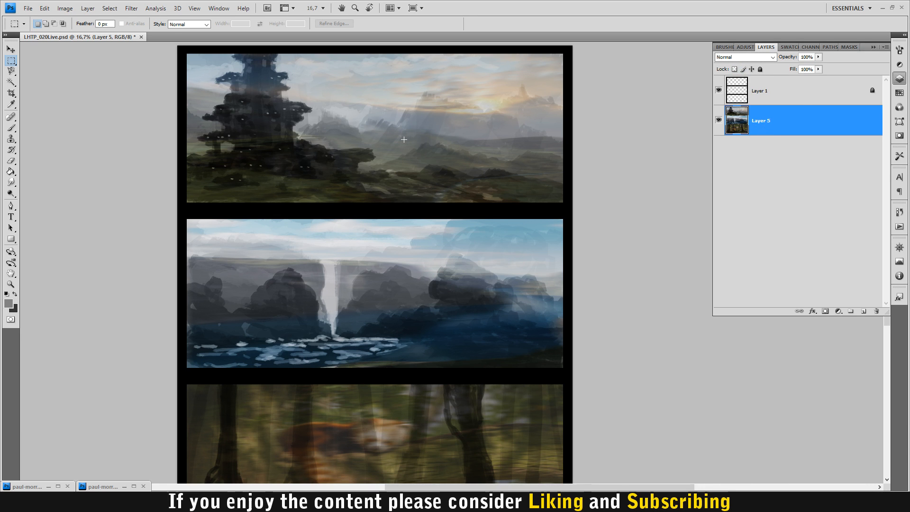
Add a new empty layer between the merged painting and the black frame layer.
key(z)
click(404, 90)
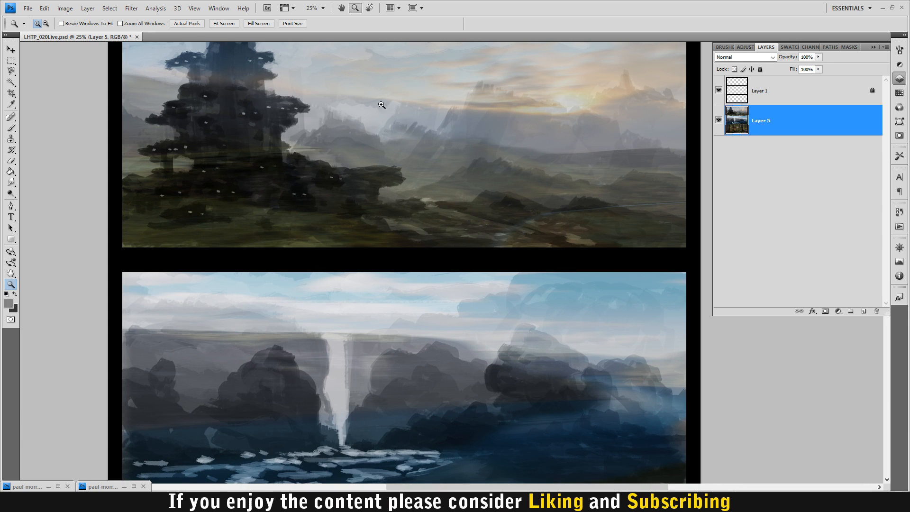
click(871, 46)
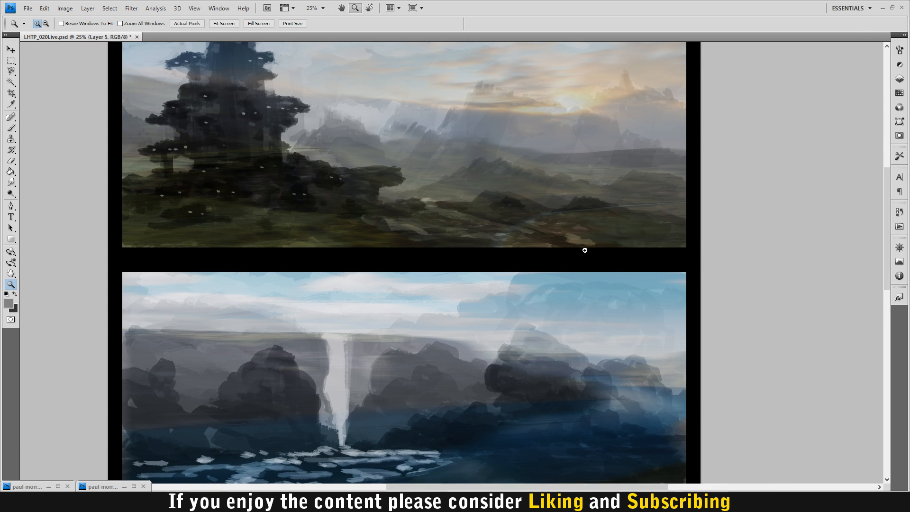
alt+click(560, 292)
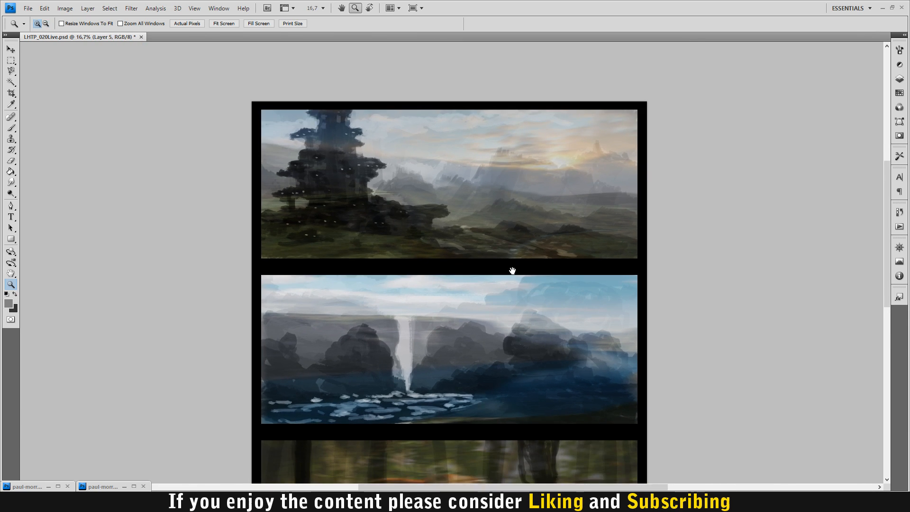
mouse_move(512, 270)
mouse_down()
mouse_move(512, 138)
mouse_move(524, 295)
mouse_up()
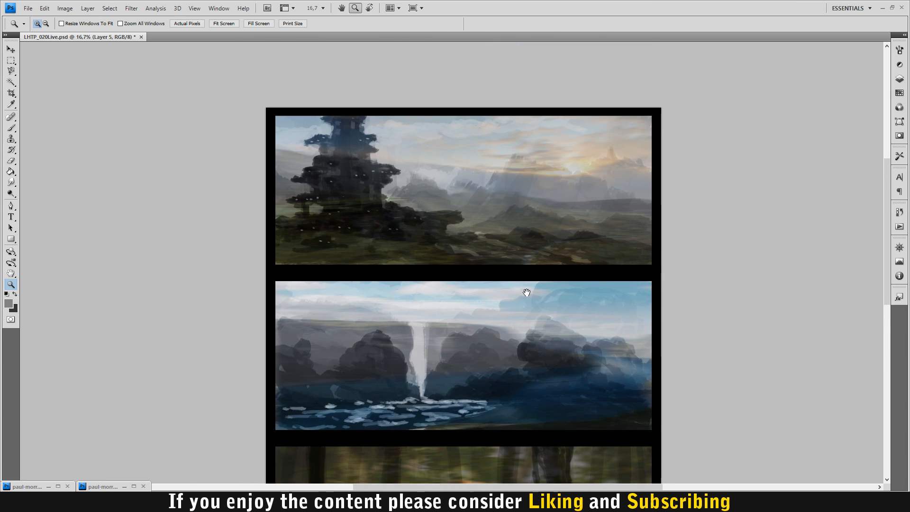
click(424, 174)
click(425, 174)
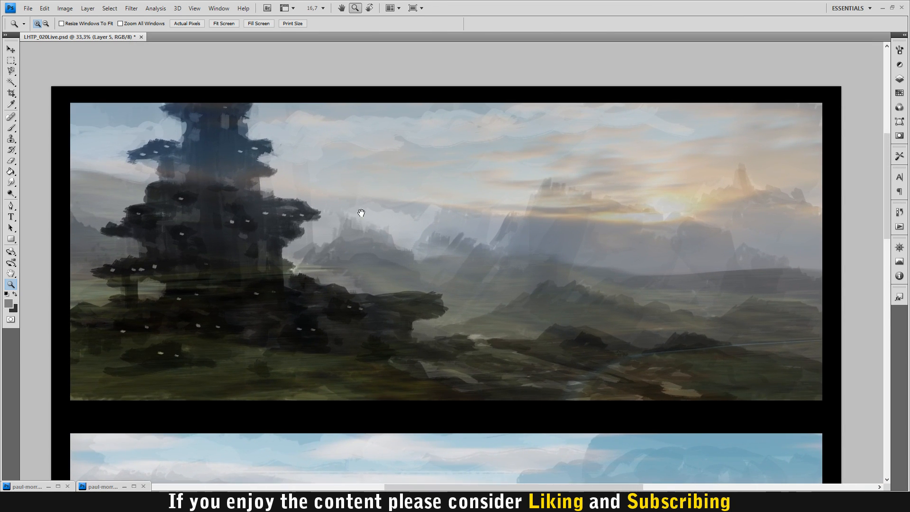
click(899, 78)
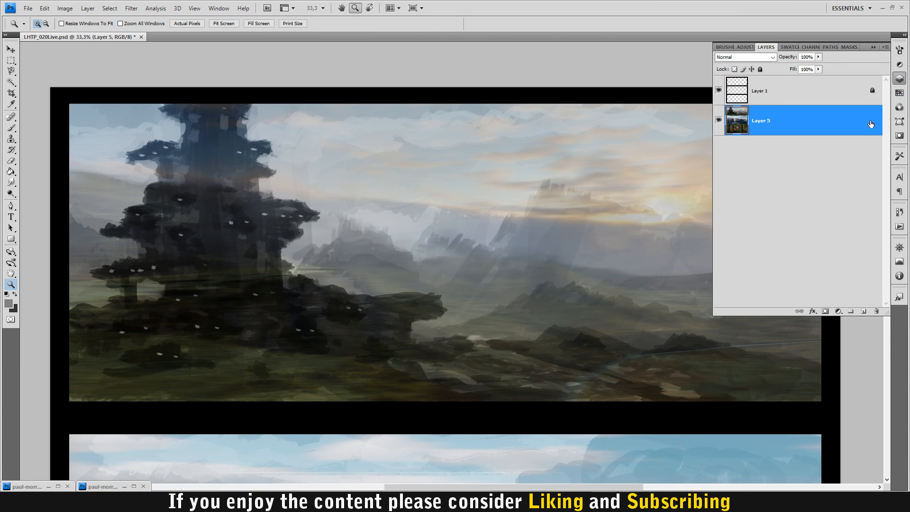
click(863, 311)
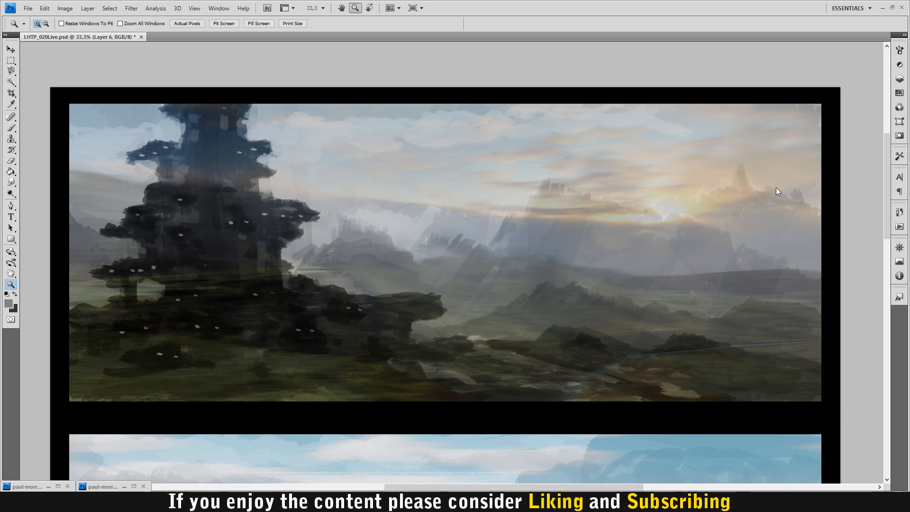
Choose the textured 100 px brush preset for painting and collapse the floating panel group.
alt+click(775, 188)
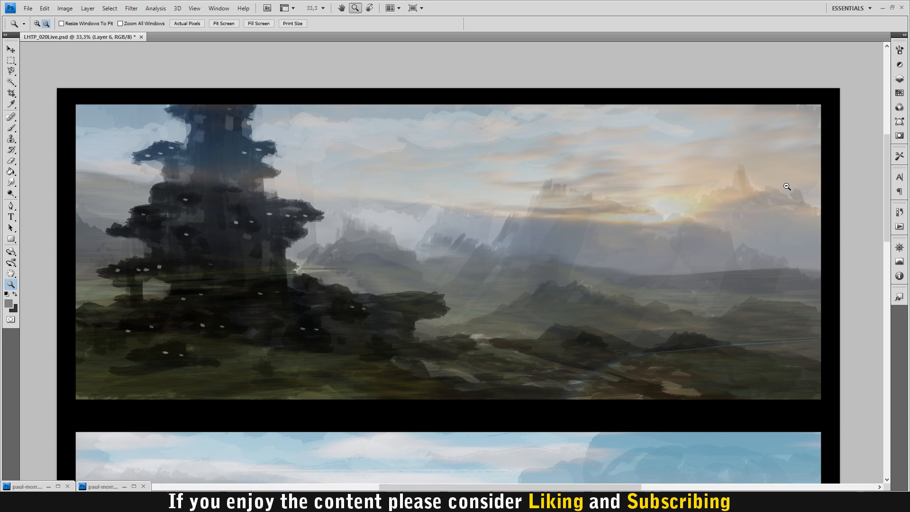
alt+click(716, 252)
drag(716, 252, 534, 137)
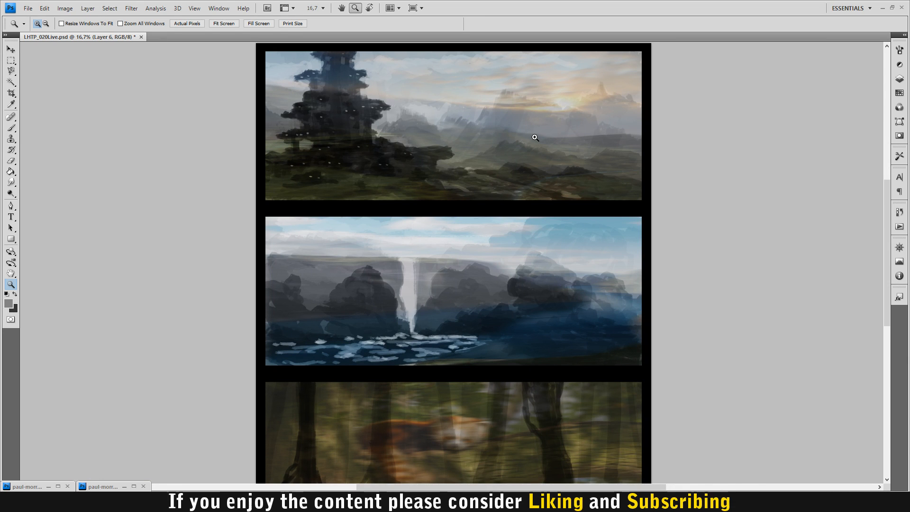
click(355, 176)
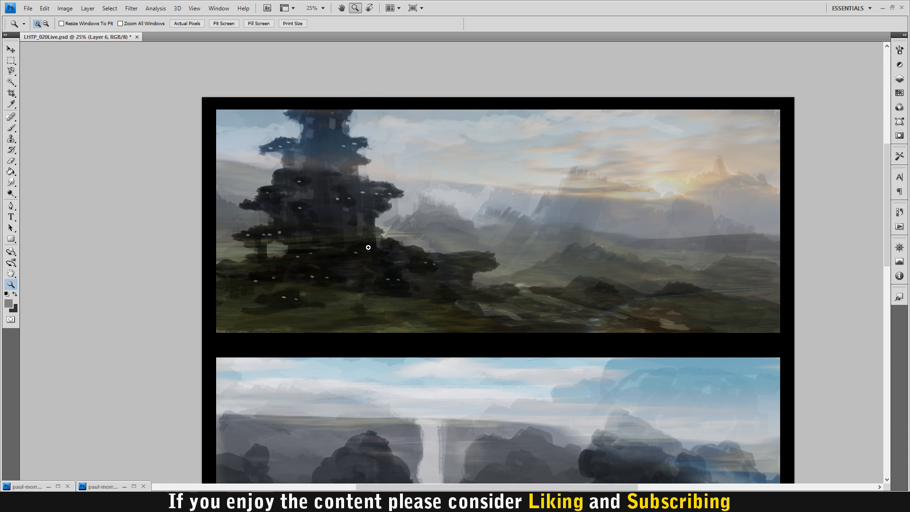
key(b)
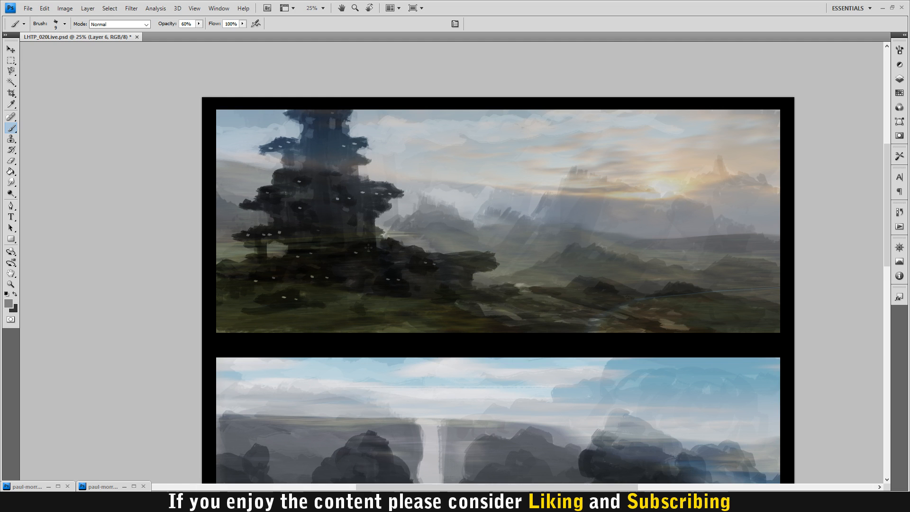
click(899, 50)
click(818, 203)
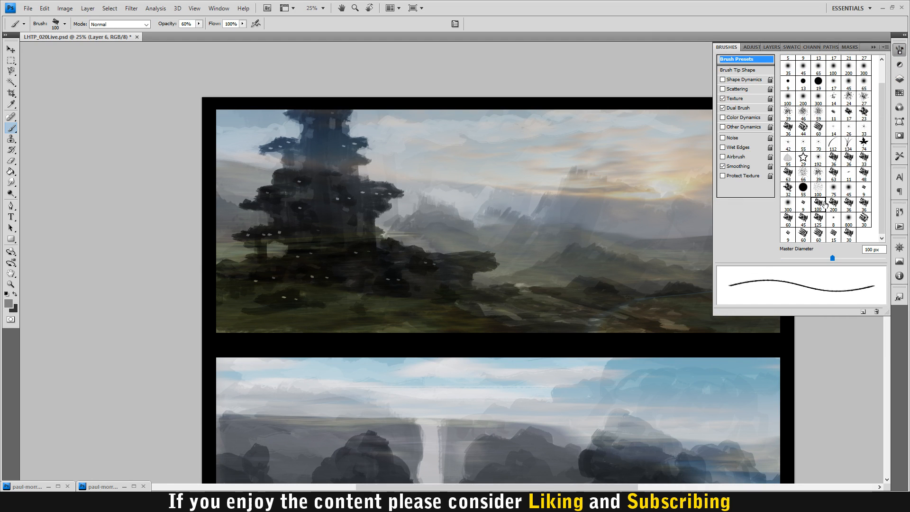
click(803, 233)
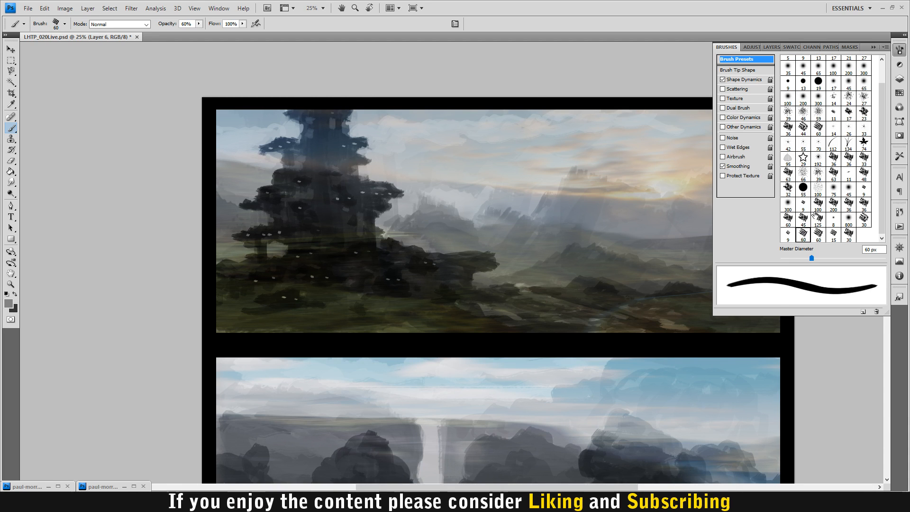
click(819, 208)
click(833, 204)
click(818, 205)
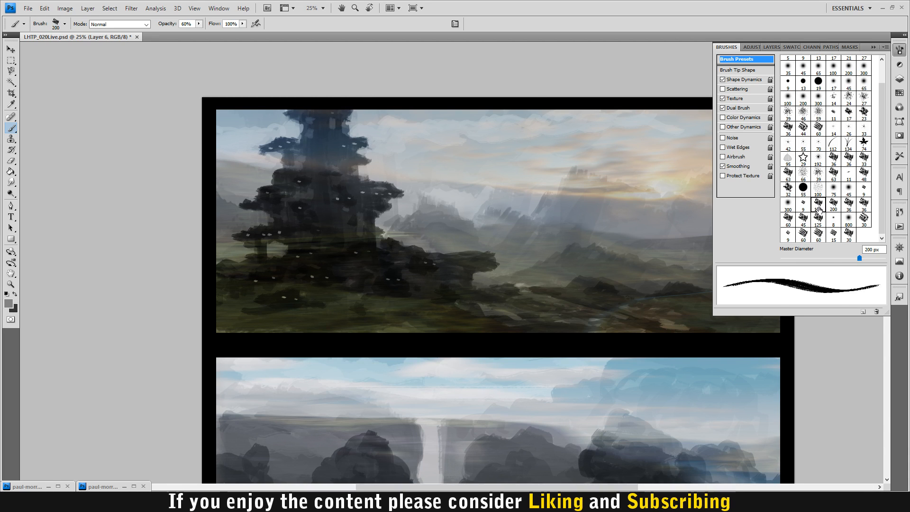
click(872, 47)
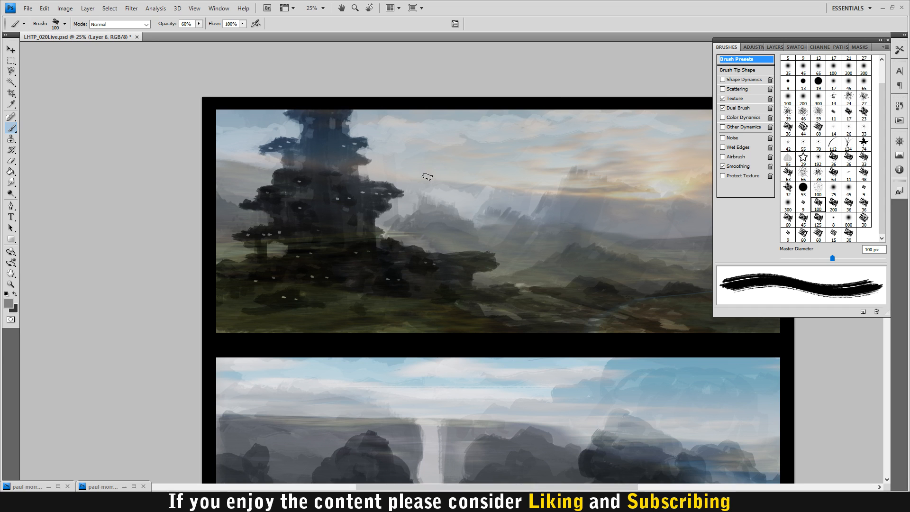
click(880, 42)
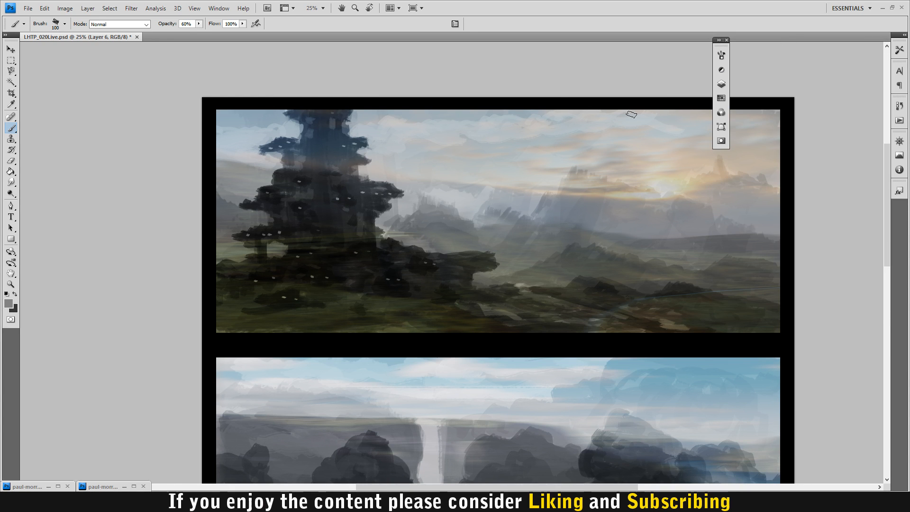
Reduce the brush to 70 px and darken the foreground rocks of the top landscape with a colour sampled from the painting.
key(z)
click(530, 191)
click(481, 205)
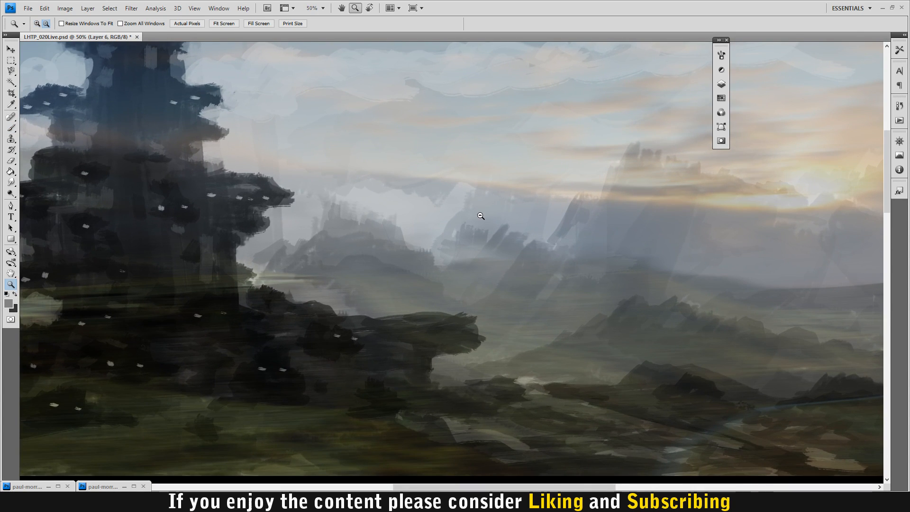
alt+click(480, 205)
key(b)
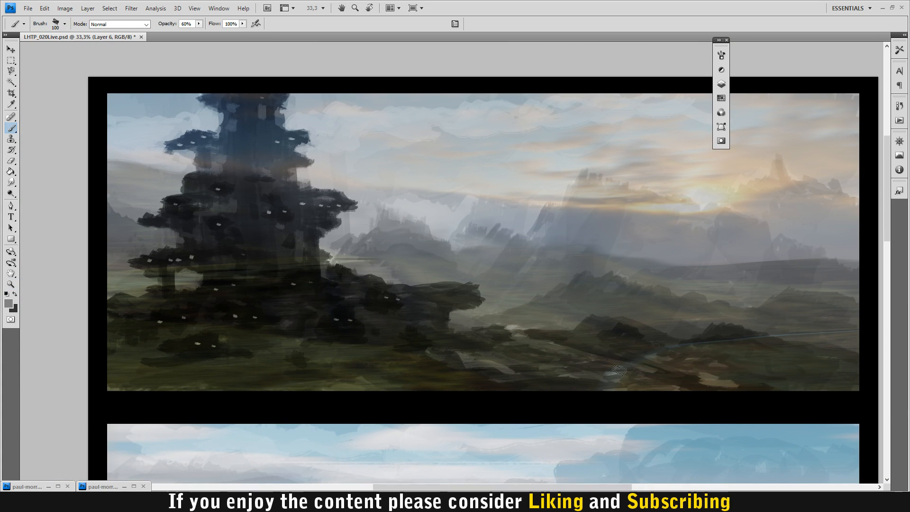
key(bracketleft)
key(bracketleft)
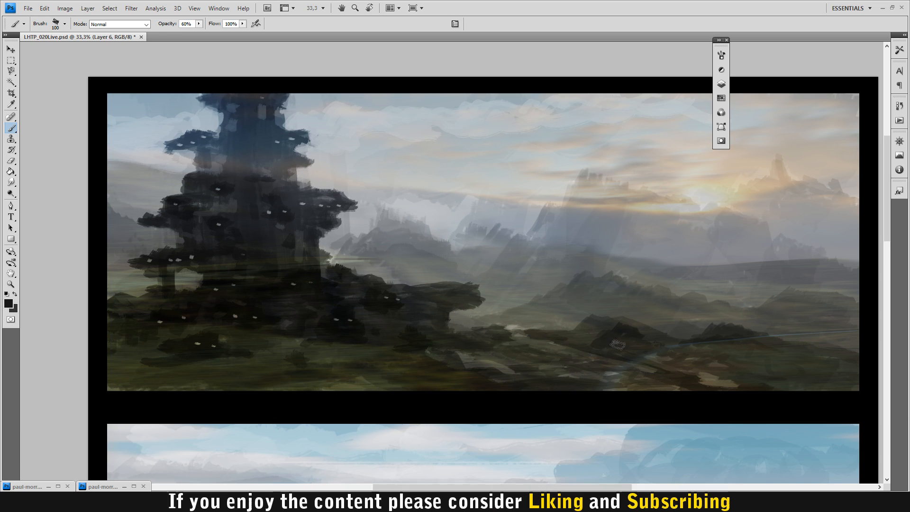
alt+click(578, 348)
key(bracketleft)
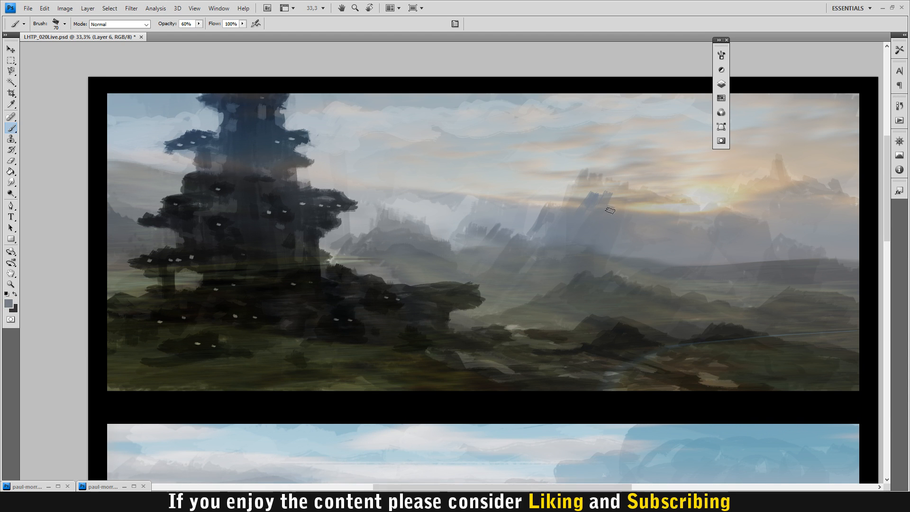
Paint over the castle-like mountain and the ridge beside the sun with grey and warm tones sampled nearby.
alt+click(585, 185)
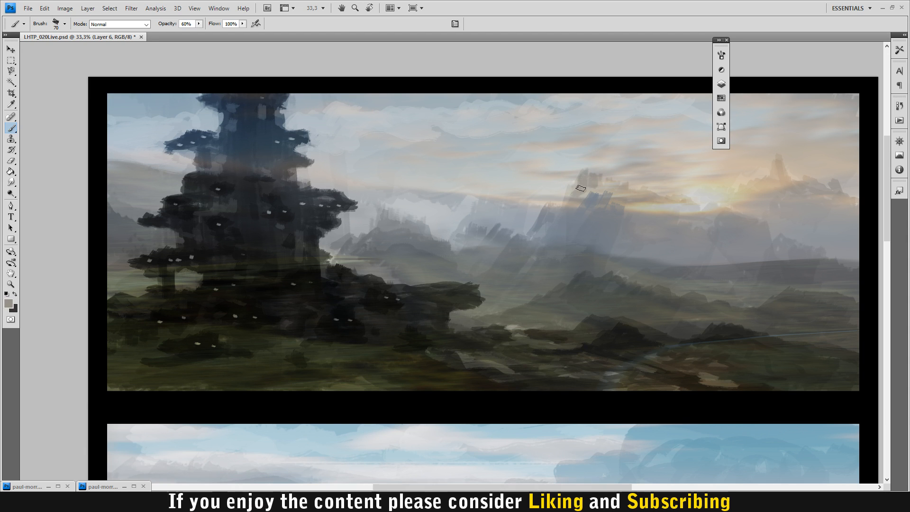
alt+click(623, 189)
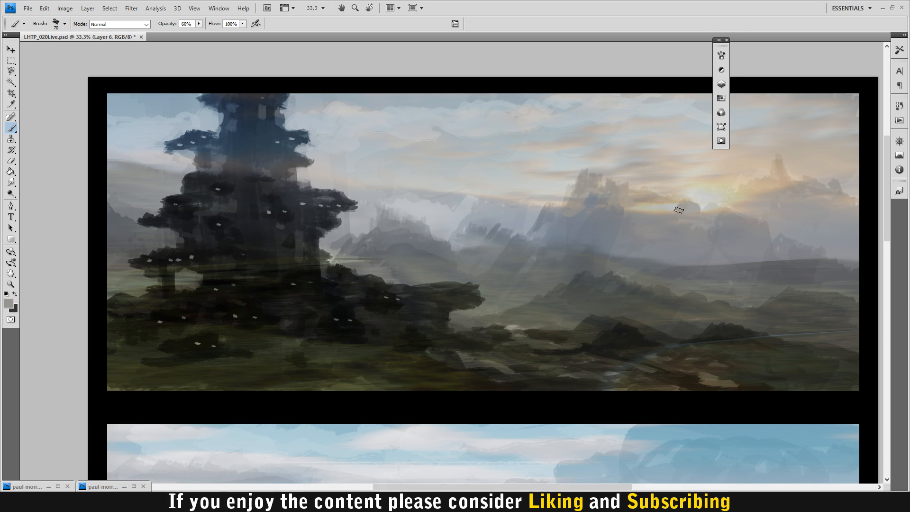
alt+click(647, 206)
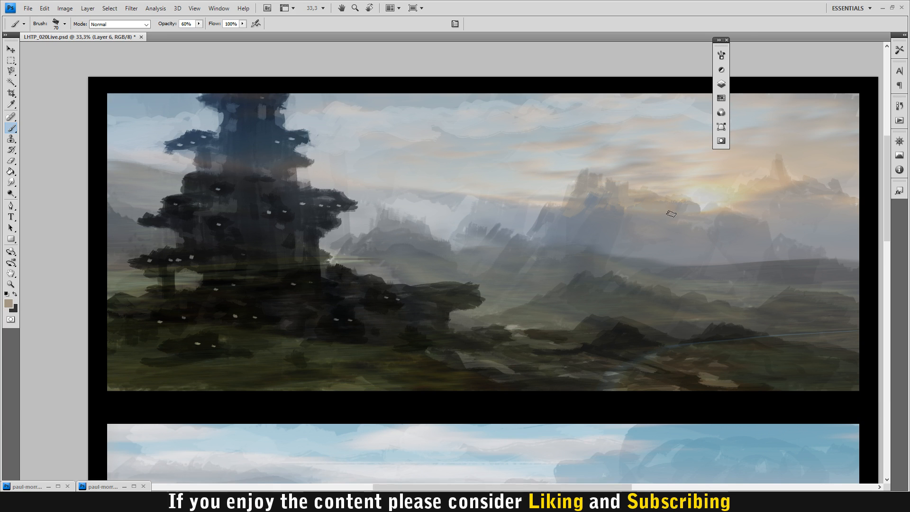
Touch up the clouds in the middle of the top panel's sky with sampled colours and dock the floating panel group again.
alt+click(439, 128)
alt+click(536, 134)
drag(512, 131, 516, 128)
alt+click(523, 118)
drag(720, 42, 898, 46)
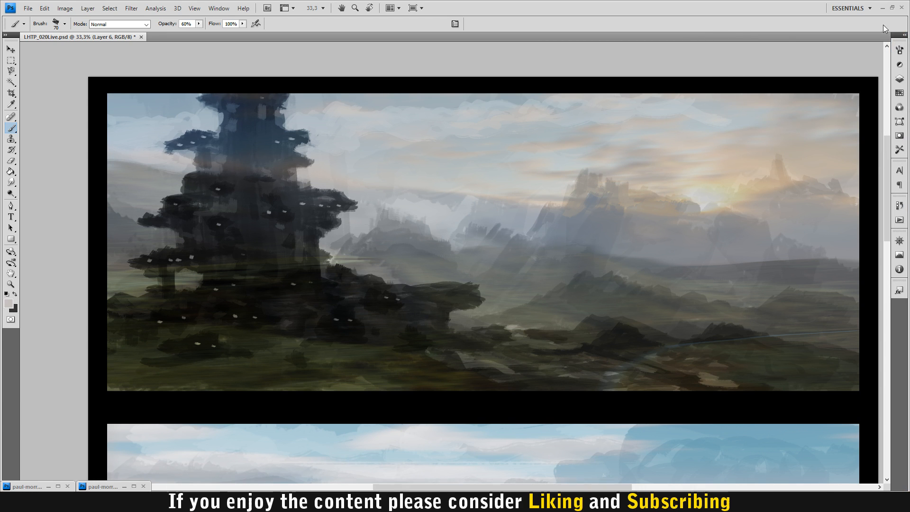
Blend the top panel's upper sky with sampled blue-grey tones and soften the haze above the distant mountains beside the tree.
alt+click(714, 122)
alt+click(695, 116)
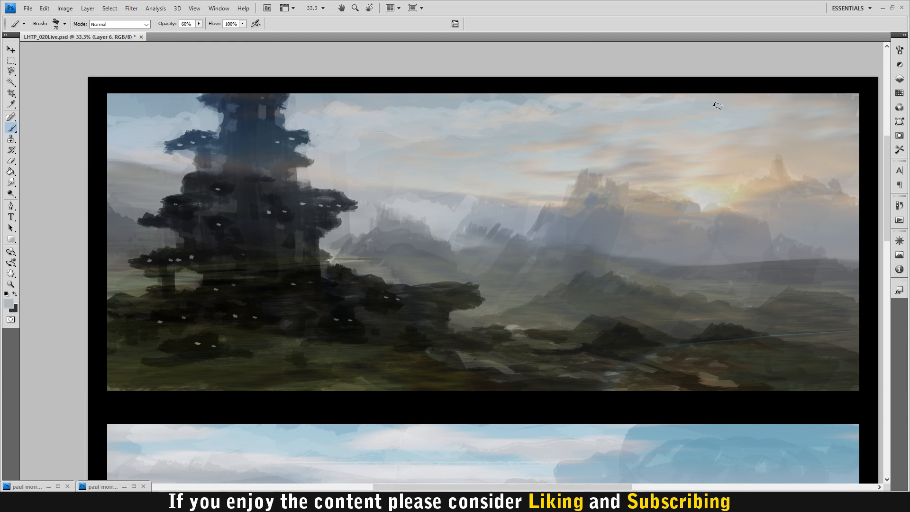
alt+click(122, 99)
alt+click(326, 115)
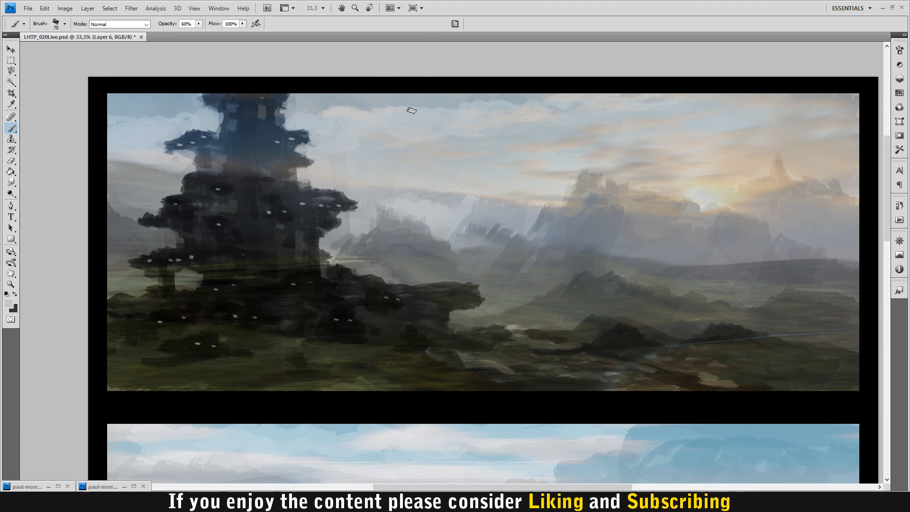
alt+click(304, 100)
alt+click(470, 103)
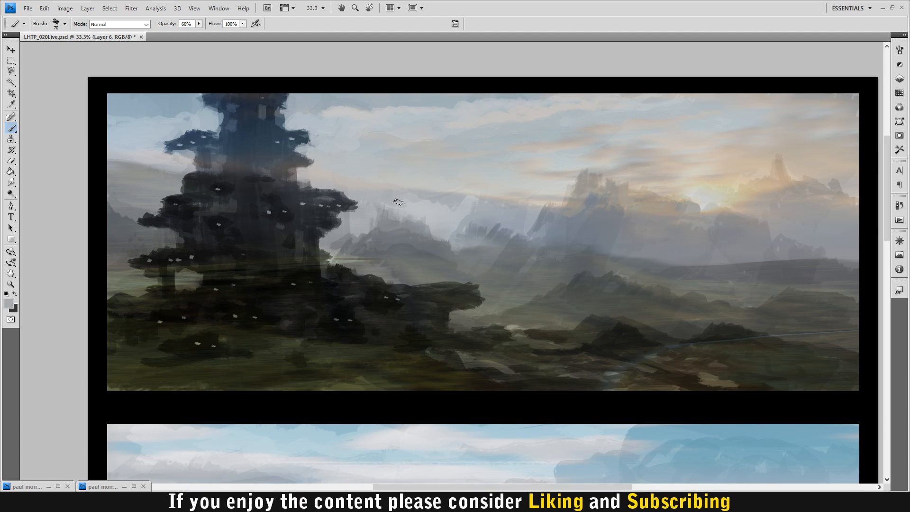
drag(450, 201, 436, 217)
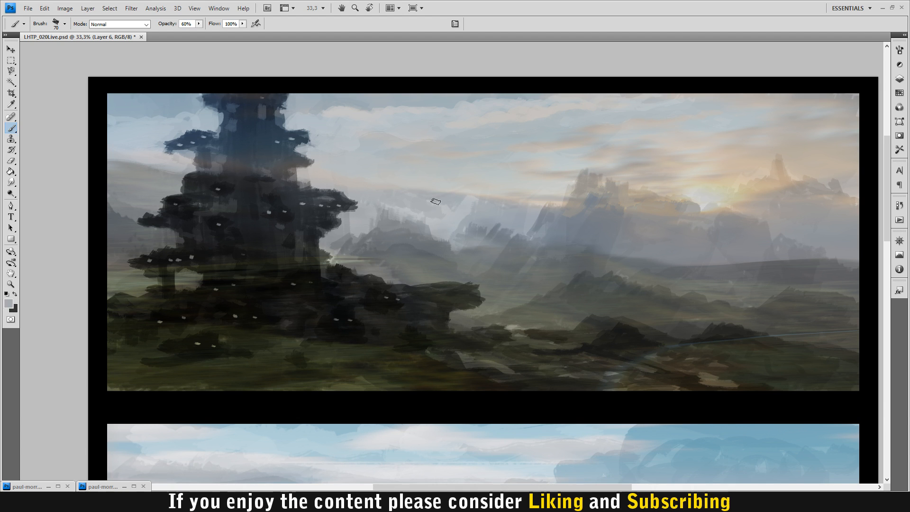
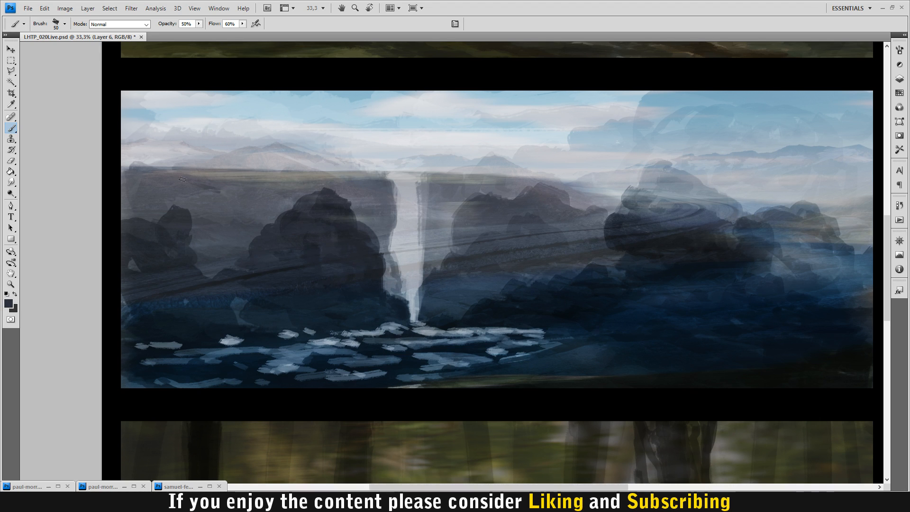
Enlarge the brush to 90 px and repaint the middle panel's distant mountains, low clouds and hazy horizon with sampled greys and blues.
alt+click(154, 159)
key(bracketright)
key(bracketright)
key(bracketright)
key(bracketright)
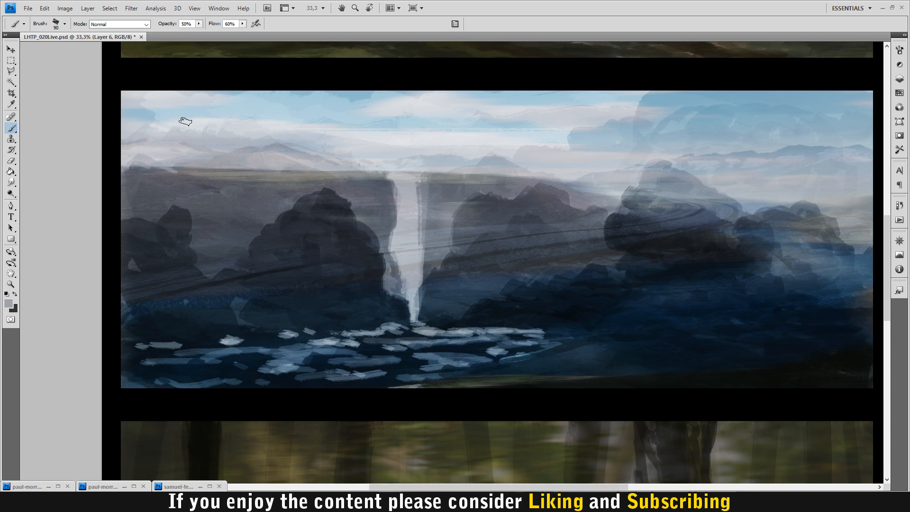
alt+click(280, 144)
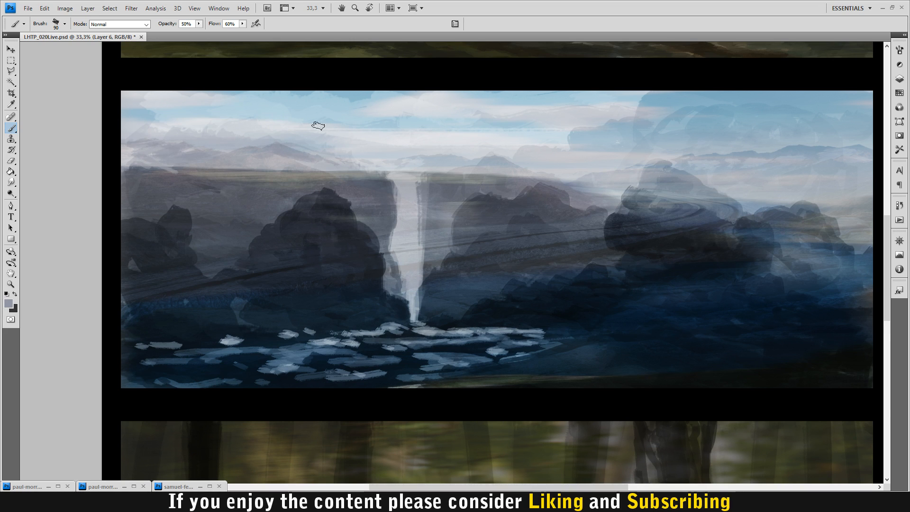
alt+click(360, 173)
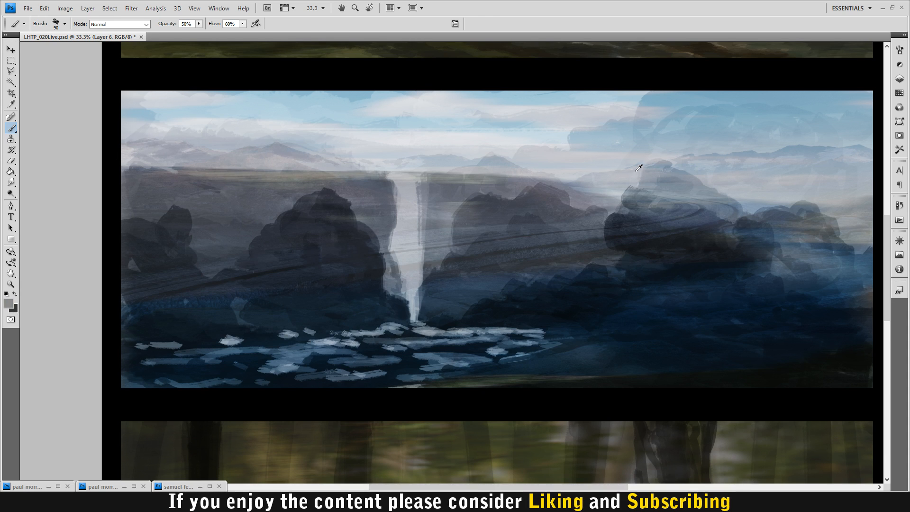
alt+click(710, 158)
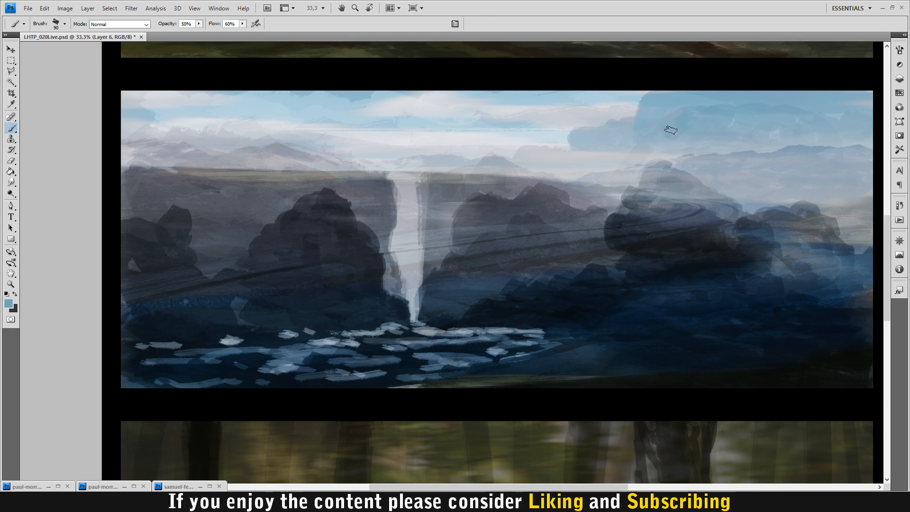
Build up the tall rounded outcrop on the waterfall panel's far side with dark and blue-grey tones sampled from it.
alt+click(634, 237)
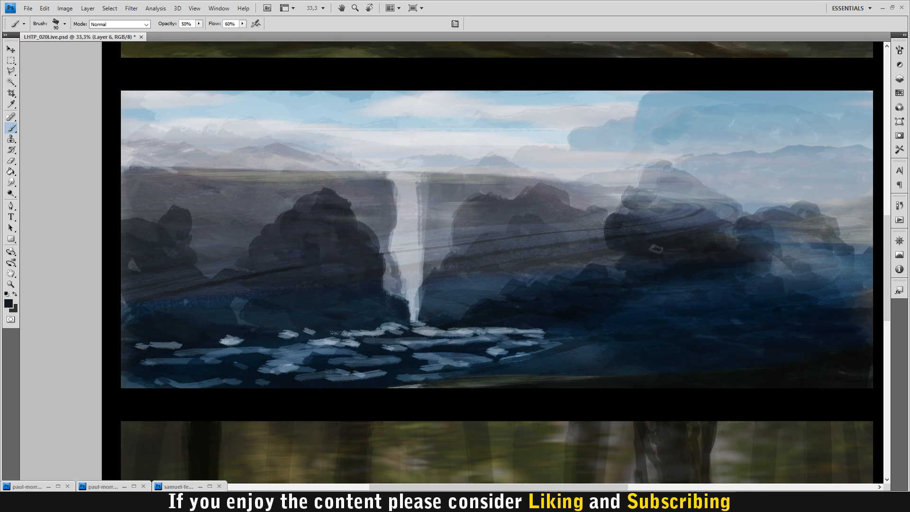
alt+click(634, 199)
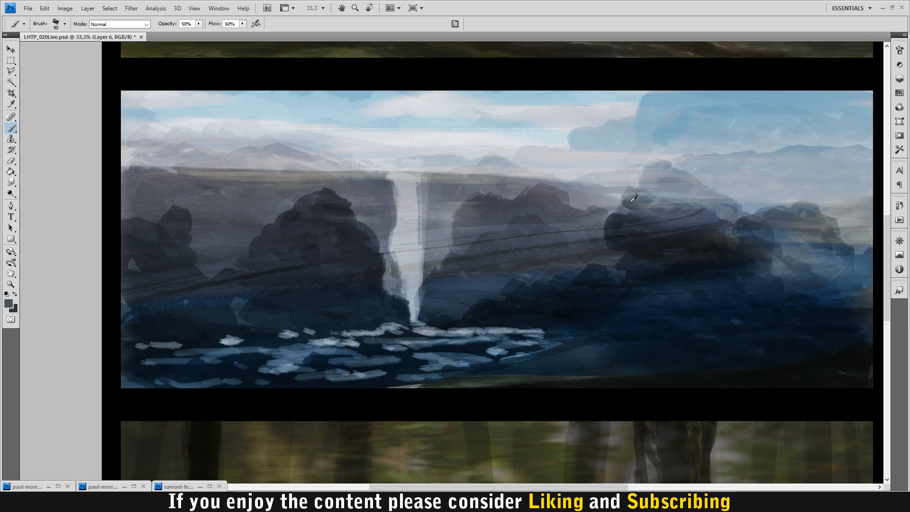
alt+click(758, 223)
alt+click(714, 241)
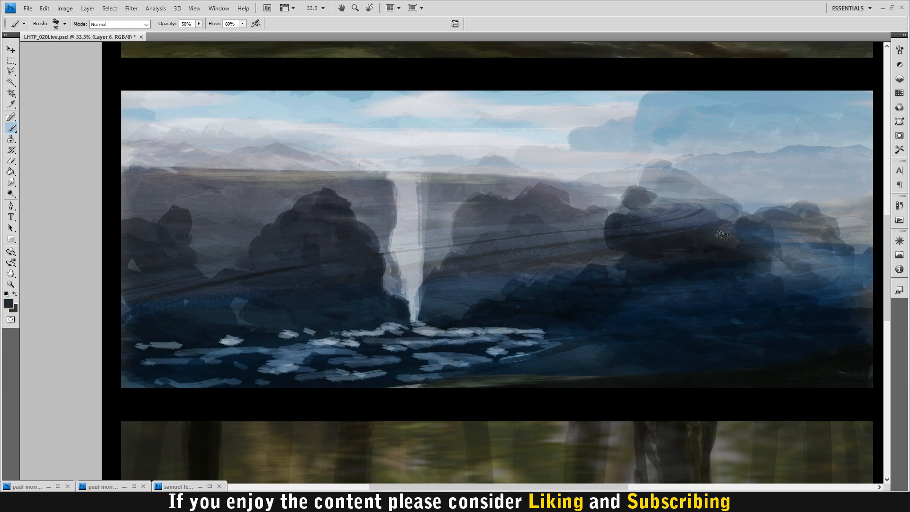
alt+click(660, 181)
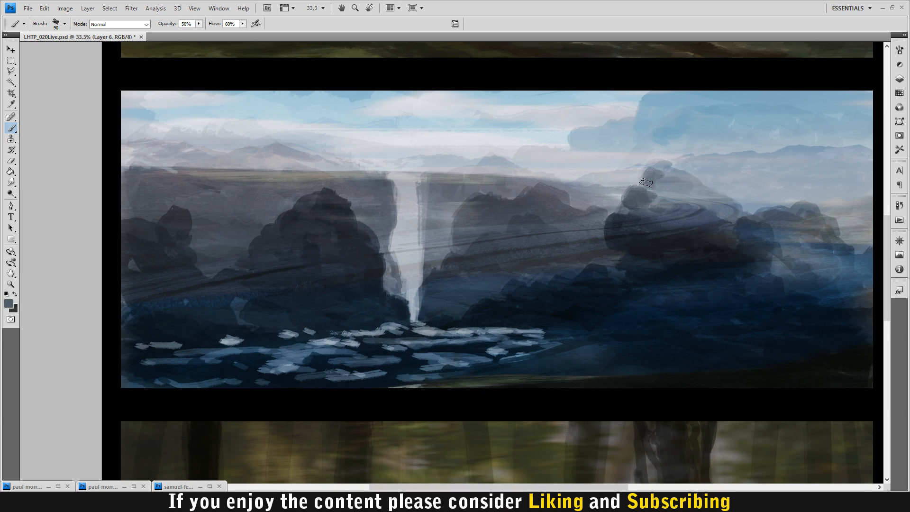
mouse_move(645, 182)
mouse_down()
mouse_move(658, 166)
mouse_move(668, 184)
mouse_move(659, 191)
mouse_move(696, 189)
mouse_move(672, 175)
mouse_move(739, 207)
mouse_move(701, 207)
mouse_move(729, 207)
mouse_move(684, 193)
mouse_up()
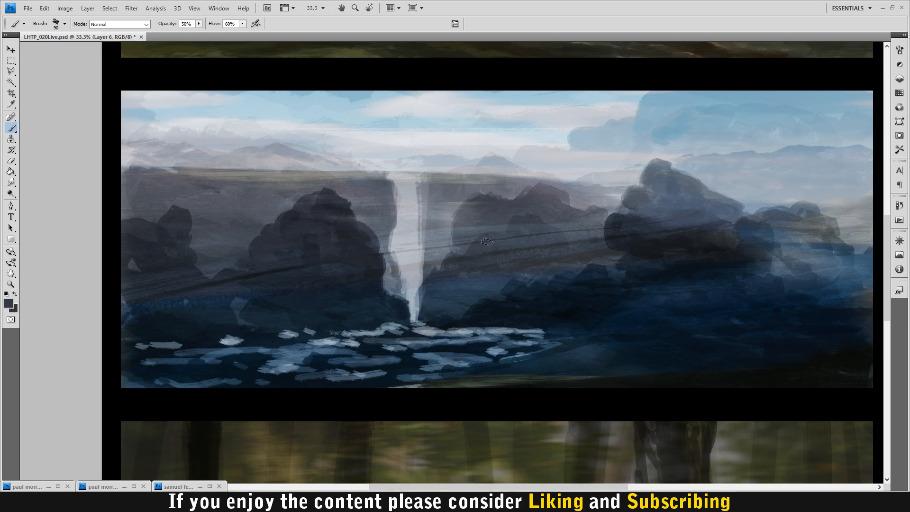
Smooth the cliff streaks between waterfall and tall outcrop, and deepen the outcrop's shadows with sampled dark blue-greys.
alt+click(461, 254)
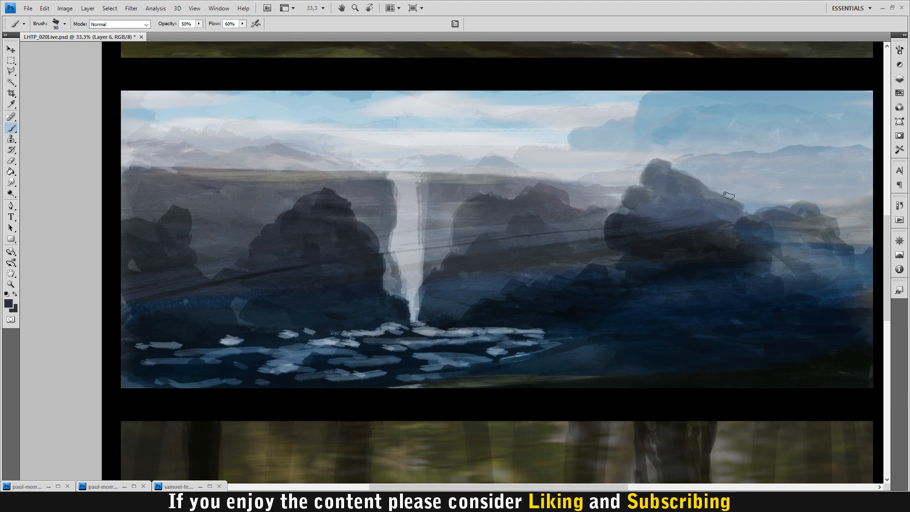
alt+click(659, 229)
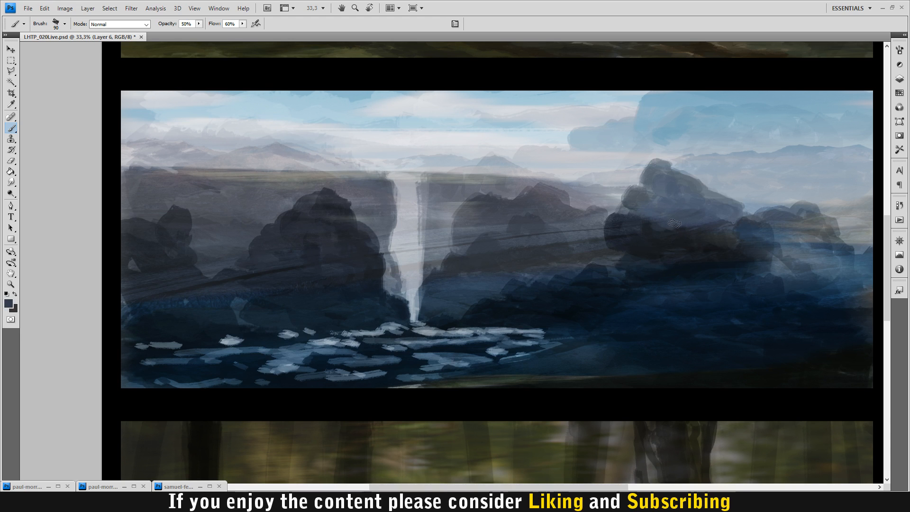
alt+click(658, 225)
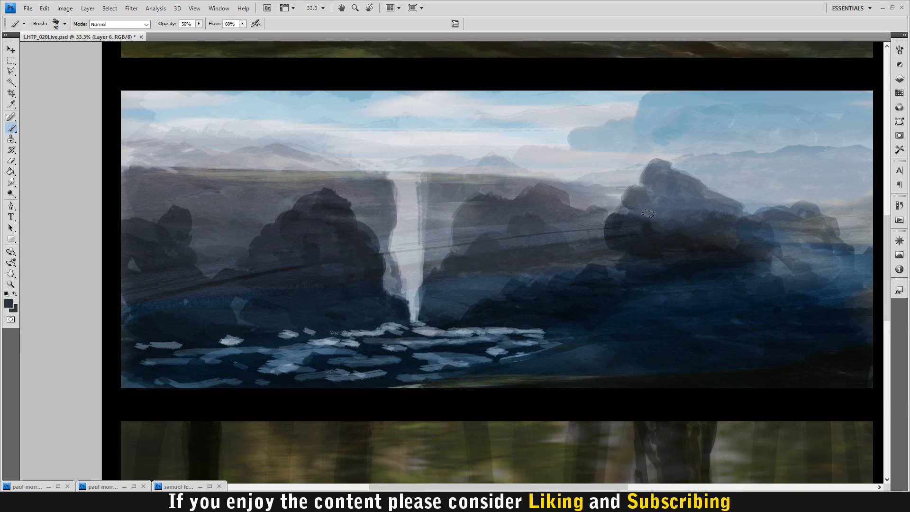
alt+click(679, 204)
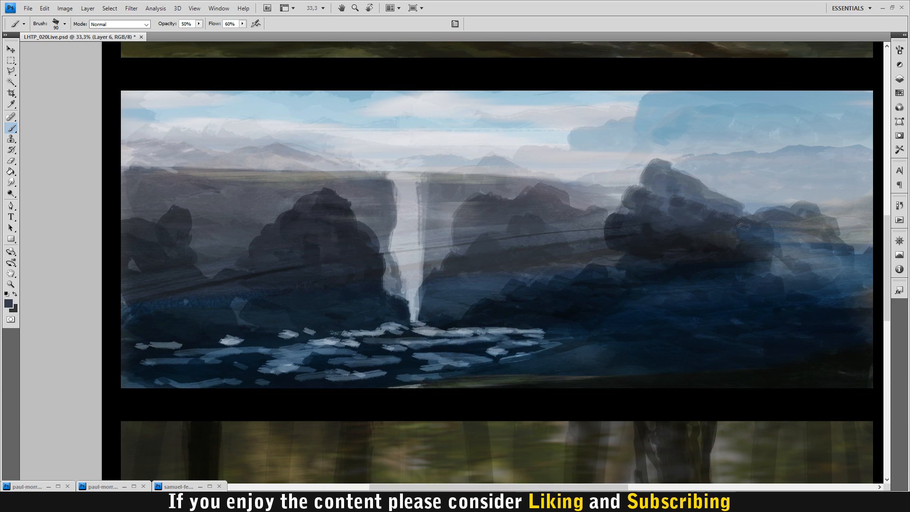
alt+click(737, 241)
Darken the lower slope and the shoreline beside the waterfall's pool with sampled dark blues, covering the green foreground strip.
alt+click(632, 261)
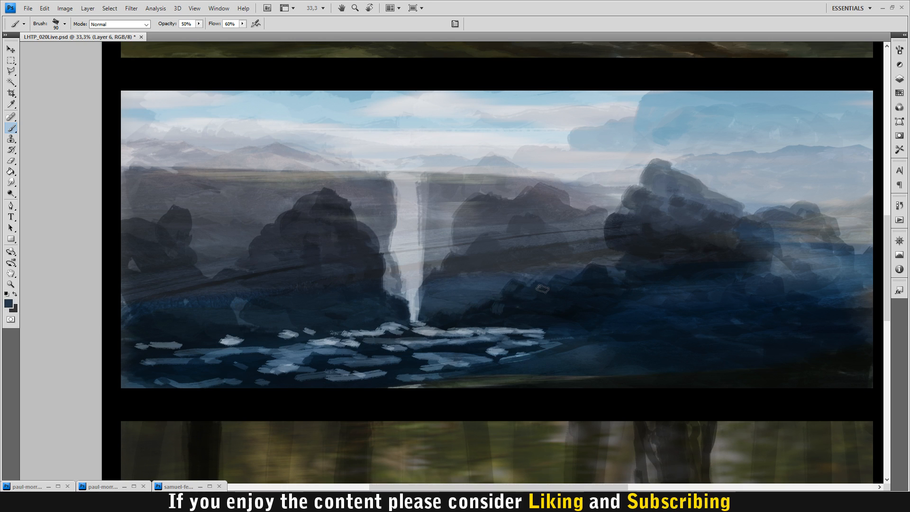
mouse_move(537, 290)
mouse_down()
mouse_move(593, 284)
mouse_move(610, 271)
mouse_up()
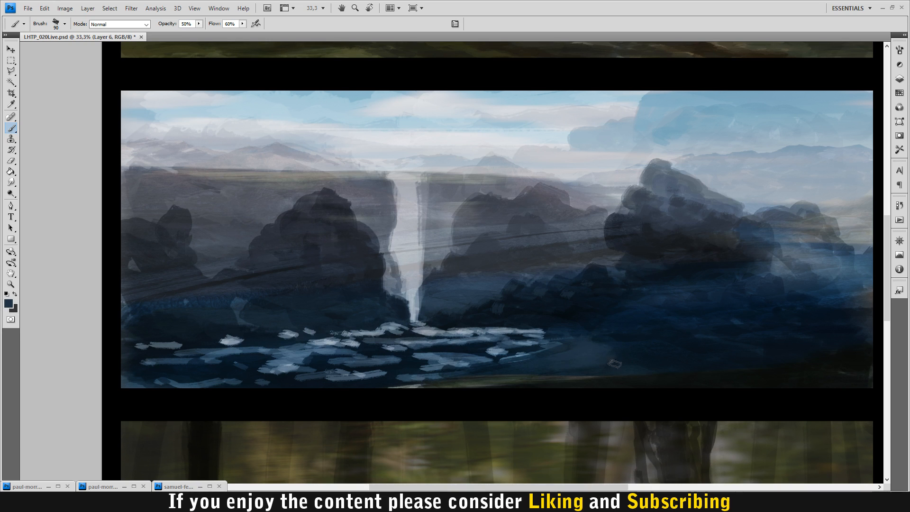
alt+click(459, 351)
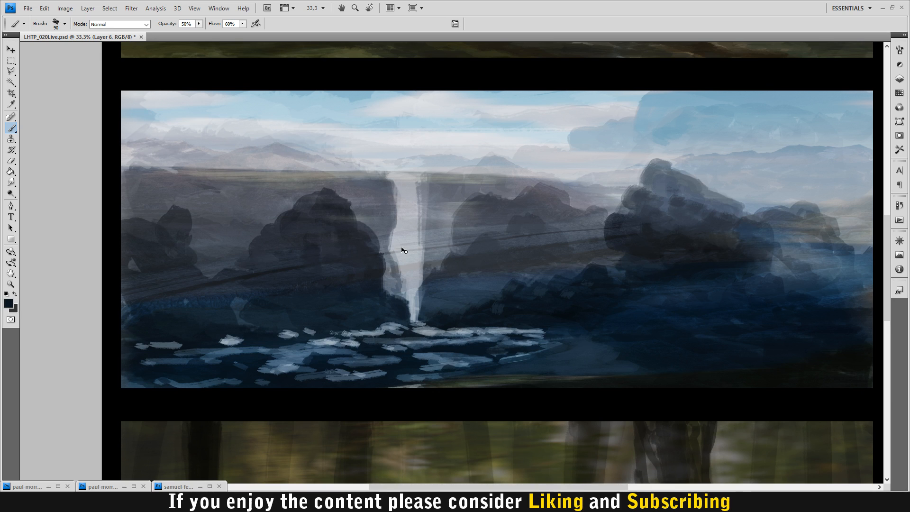
alt+click(351, 255)
alt+click(468, 378)
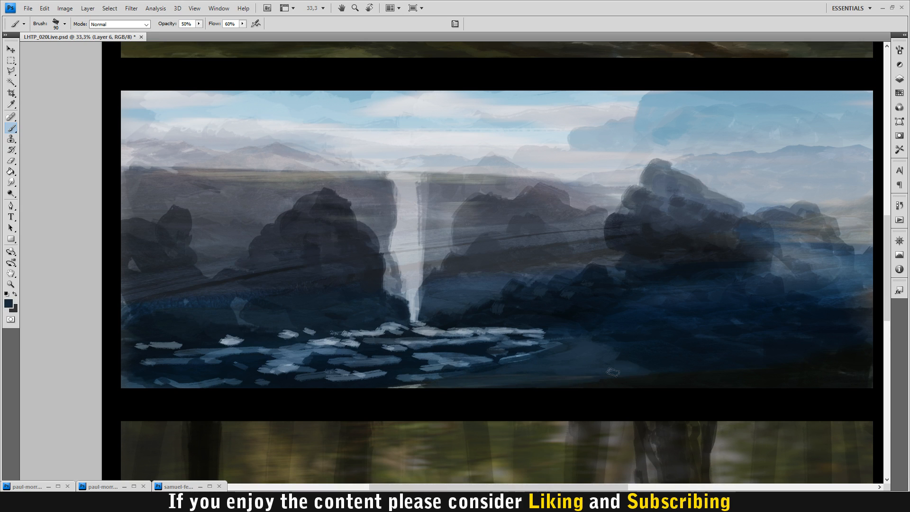
alt+click(664, 365)
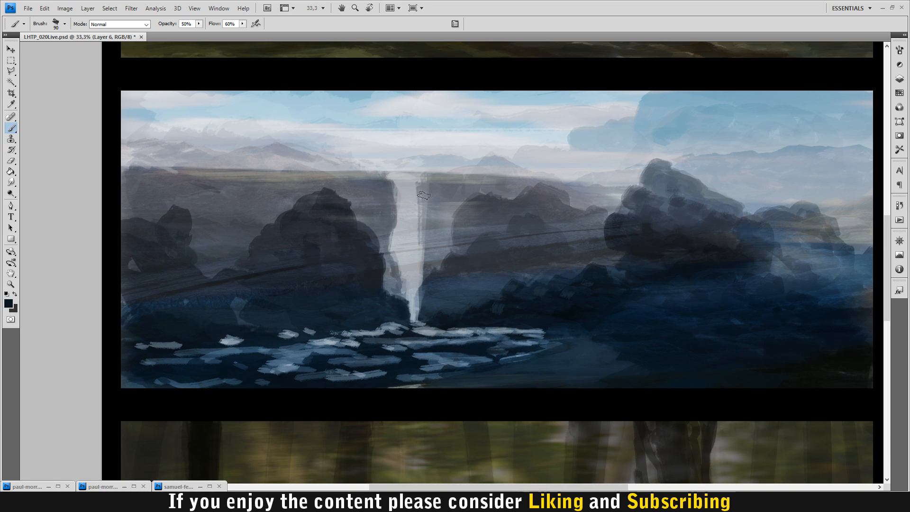
Paint dark rounded foliage into the gap between the two outcrops left of the waterfall, using sampled tones.
alt+click(269, 284)
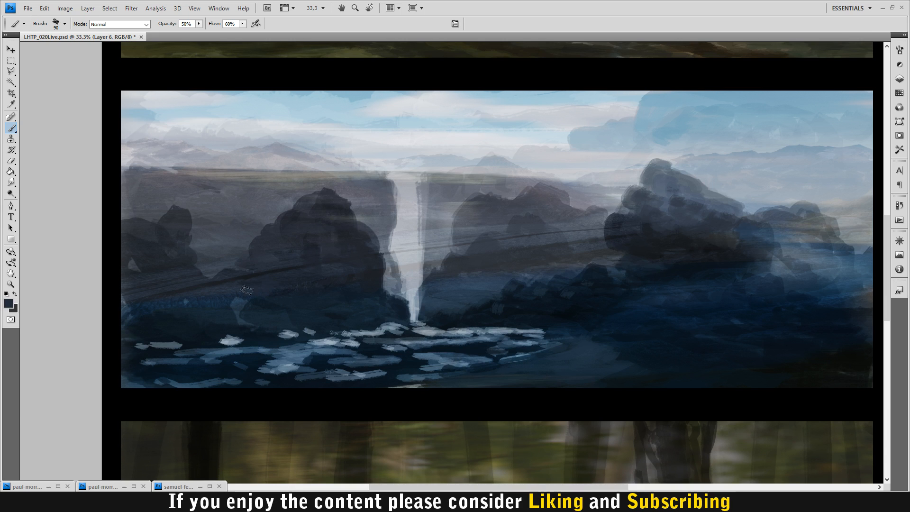
alt+click(237, 274)
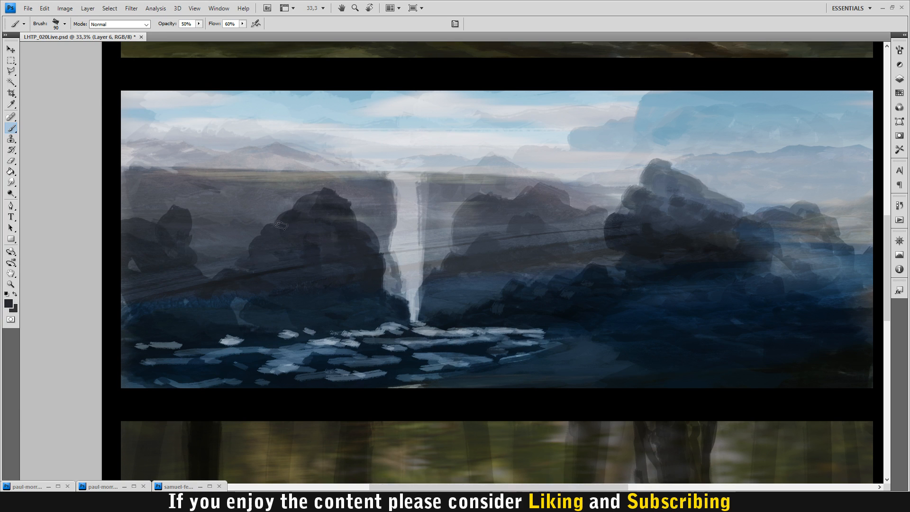
drag(223, 258, 236, 252)
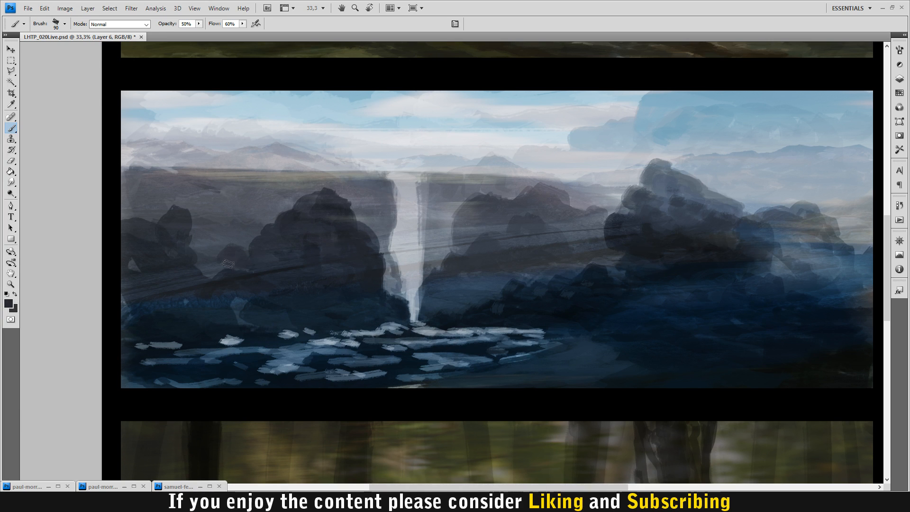
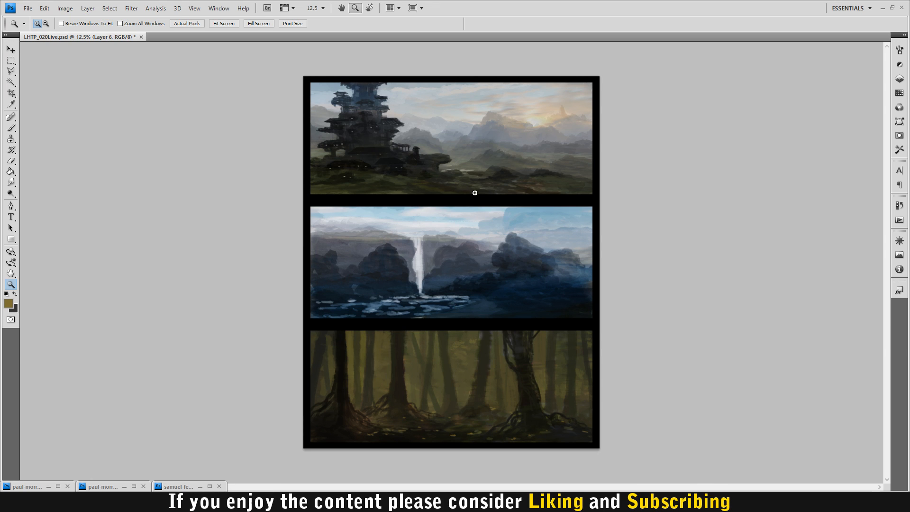
Compare all three panels with and without the detail painting by repeatedly hiding and showing Layer 6.
click(899, 79)
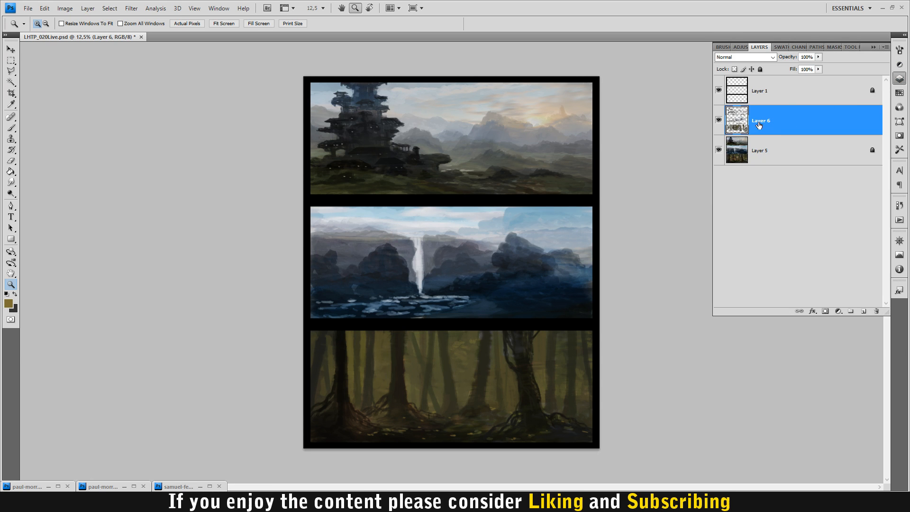
click(717, 120)
click(718, 122)
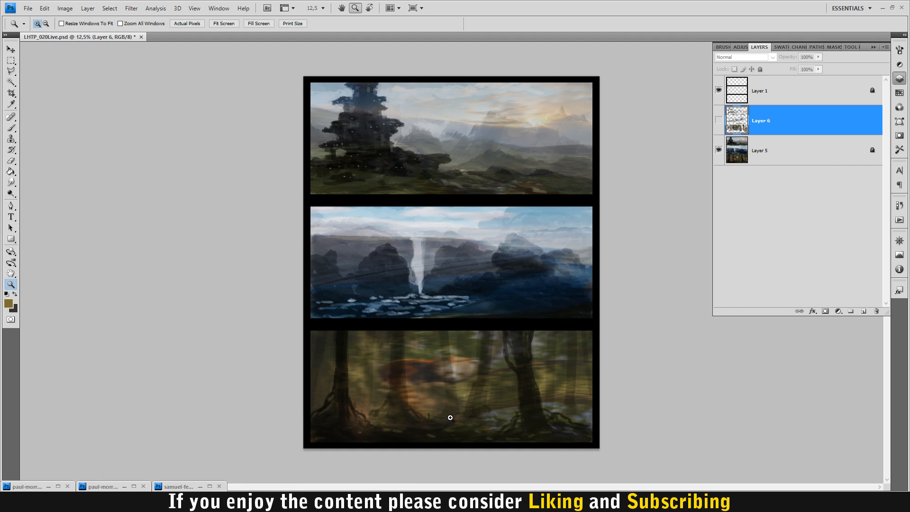
click(718, 120)
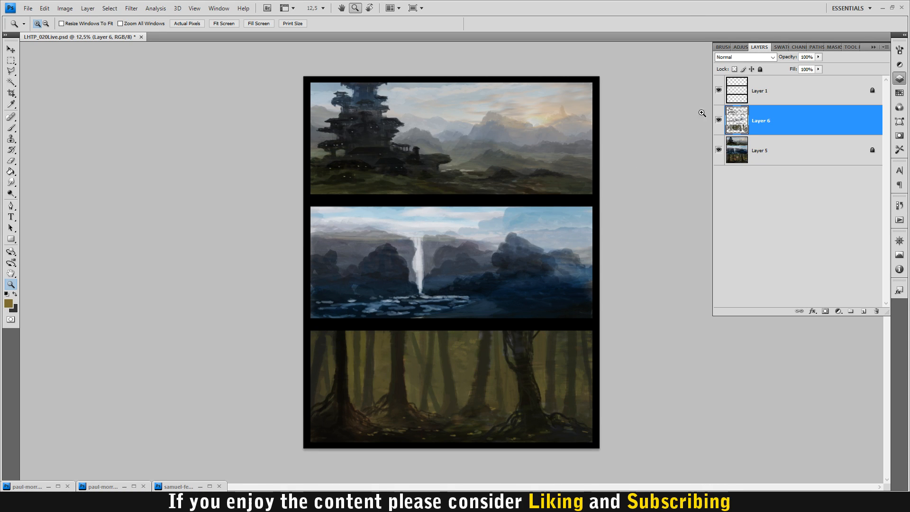
click(718, 121)
click(719, 121)
click(719, 120)
click(718, 121)
click(718, 120)
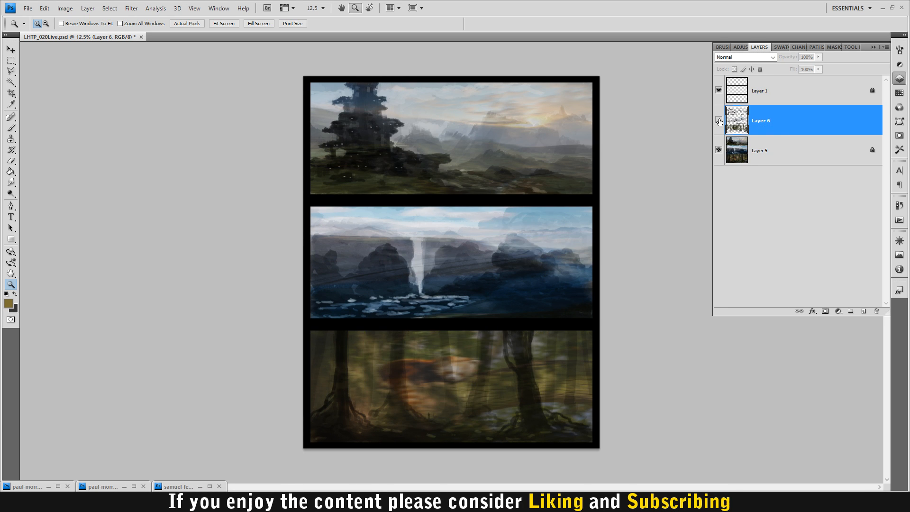
click(718, 121)
click(718, 121)
click(718, 121)
click(718, 122)
click(718, 121)
click(718, 121)
click(718, 121)
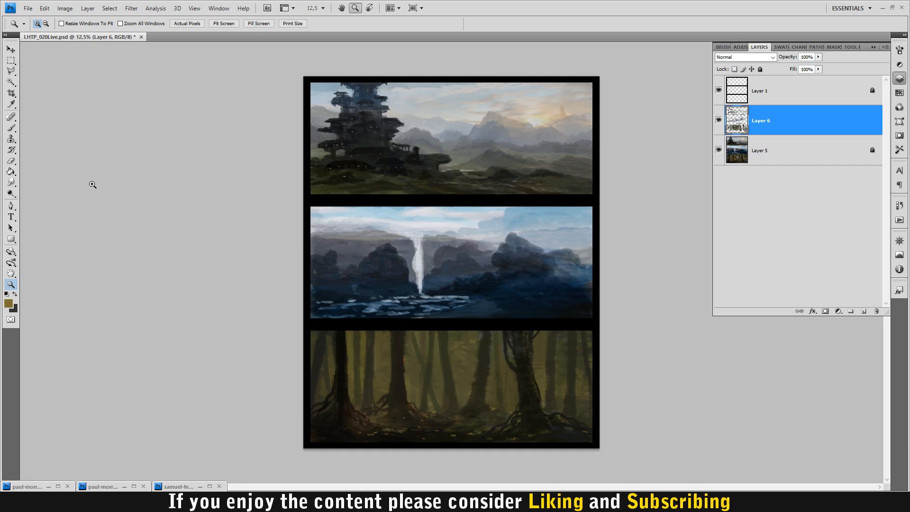
Unlock Layer 5, merge Layer 6 down into it, and lock the merged layer again.
click(787, 147)
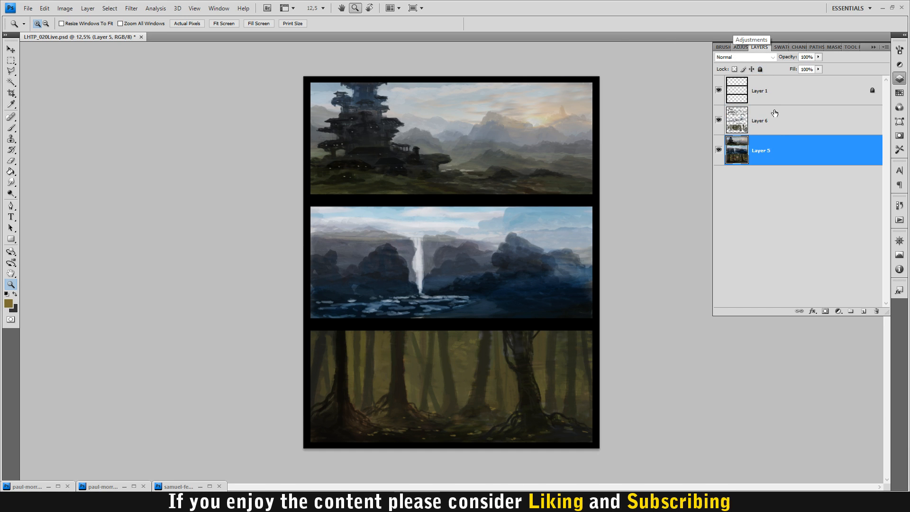
click(760, 70)
click(778, 132)
key(ctrl+e)
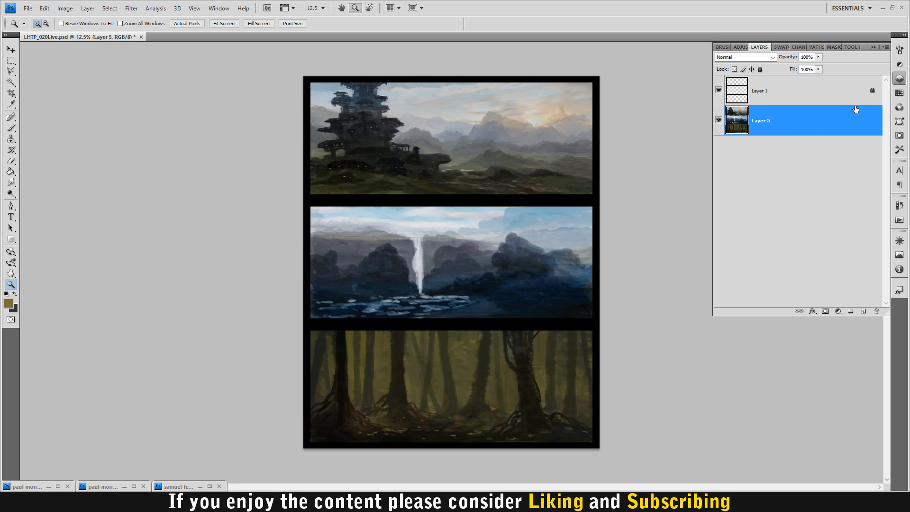
click(760, 70)
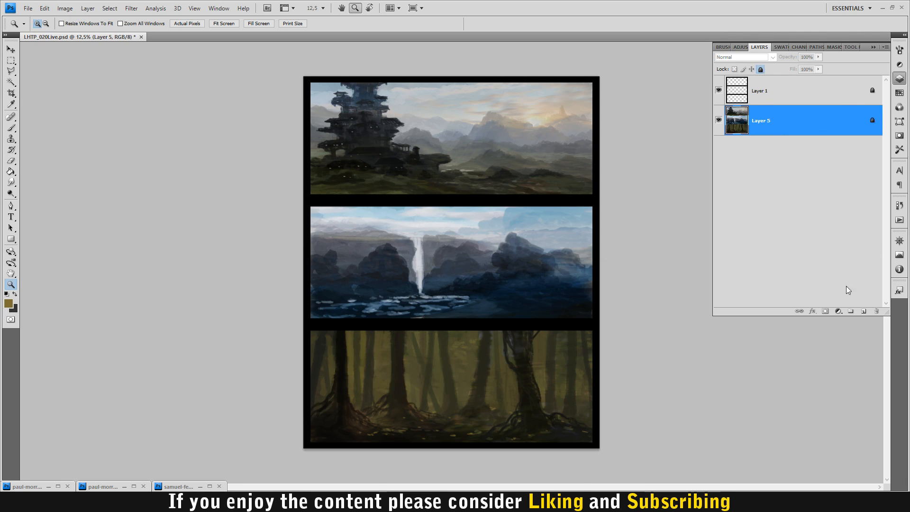
Add a new layer above Layer 5, unlock Layer 5 and select its middle waterfall panel with a rectangular marquee.
click(864, 312)
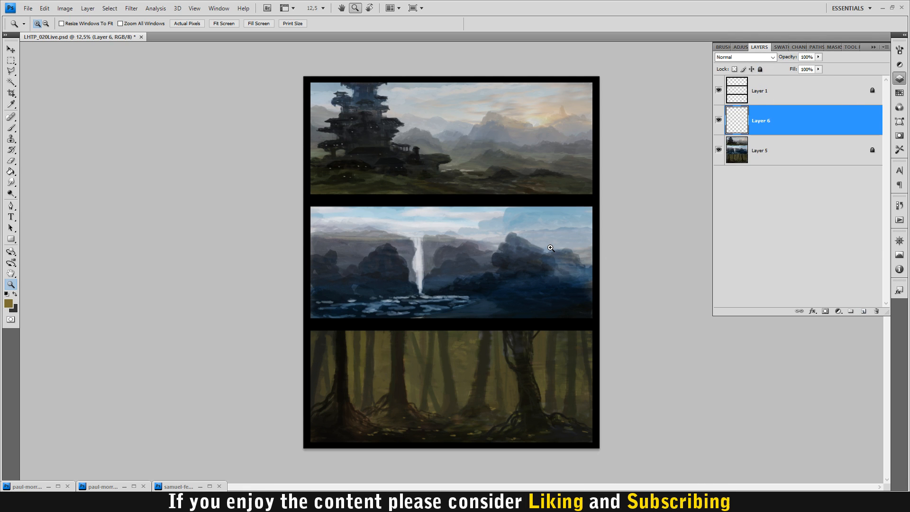
key(b)
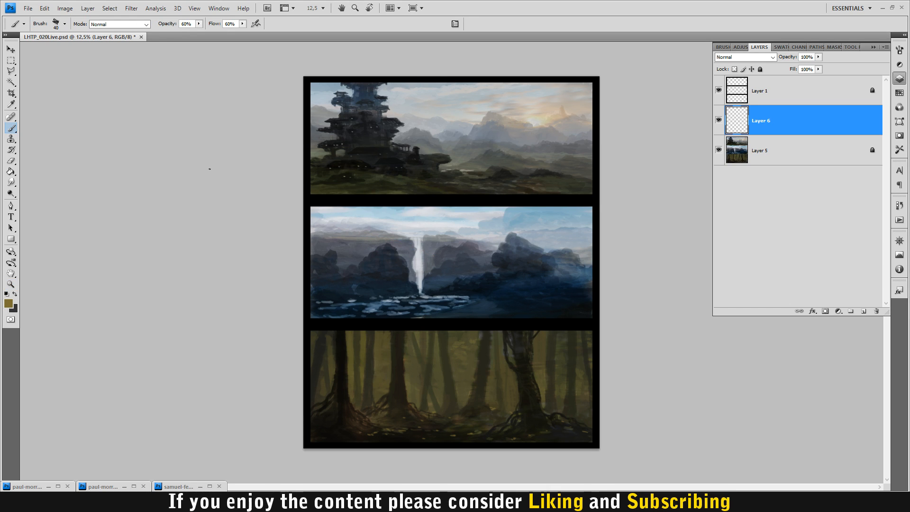
key(m)
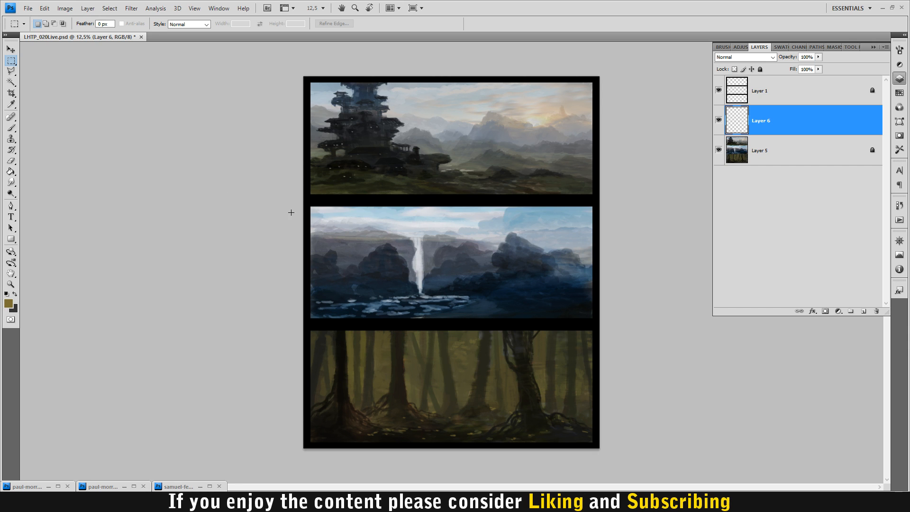
click(784, 155)
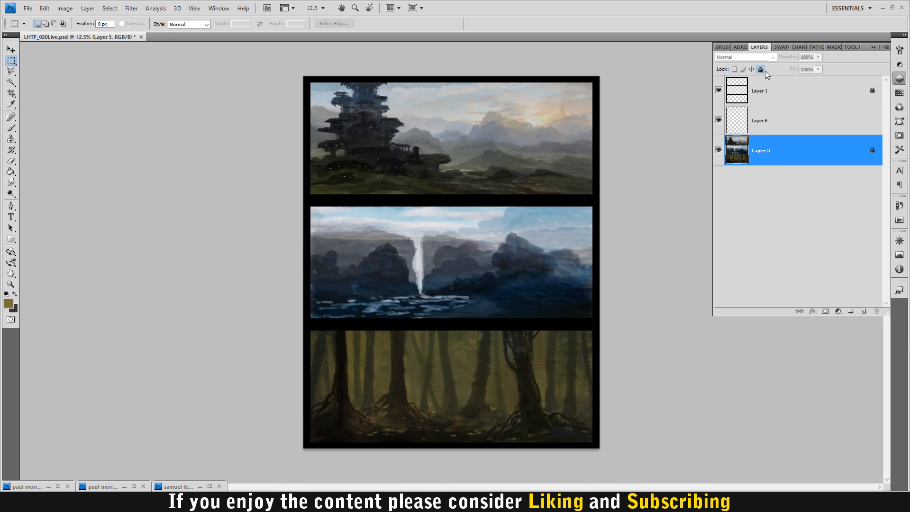
drag(598, 325, 304, 203)
Try to recolour the waterfall panel's Blues with Hue/Saturation, using hue -128 and saturation -64.
click(64, 8)
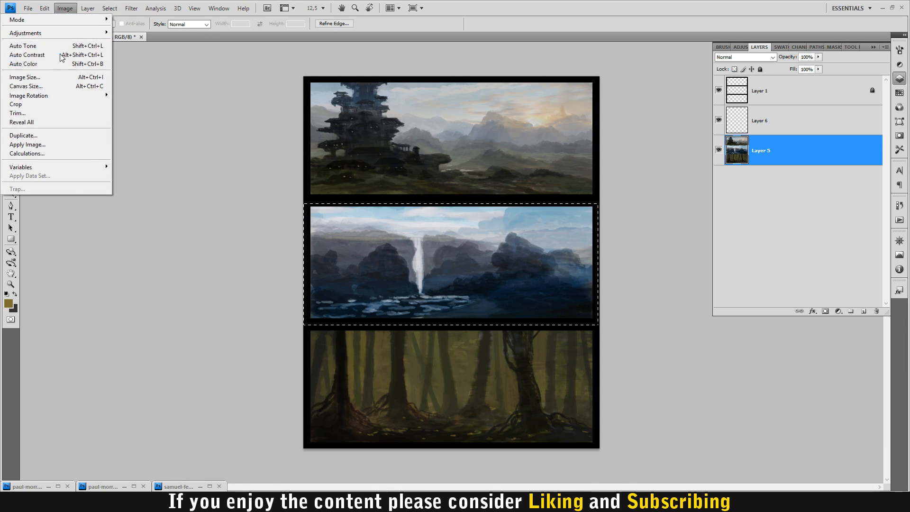
mouse_move(99, 36)
click(161, 81)
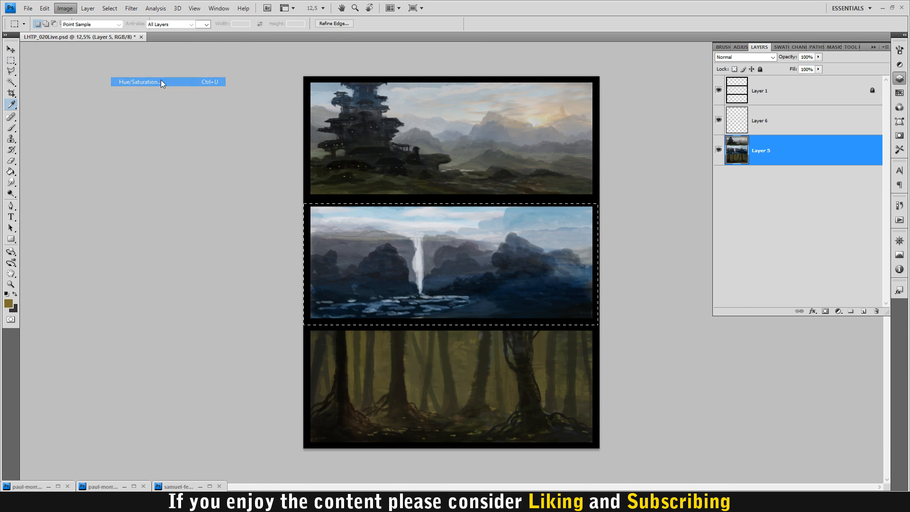
drag(643, 173, 721, 157)
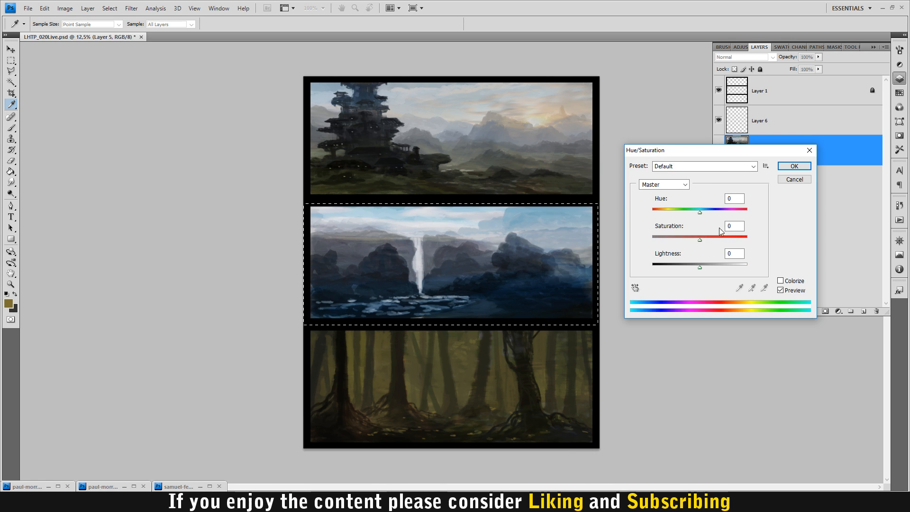
click(684, 185)
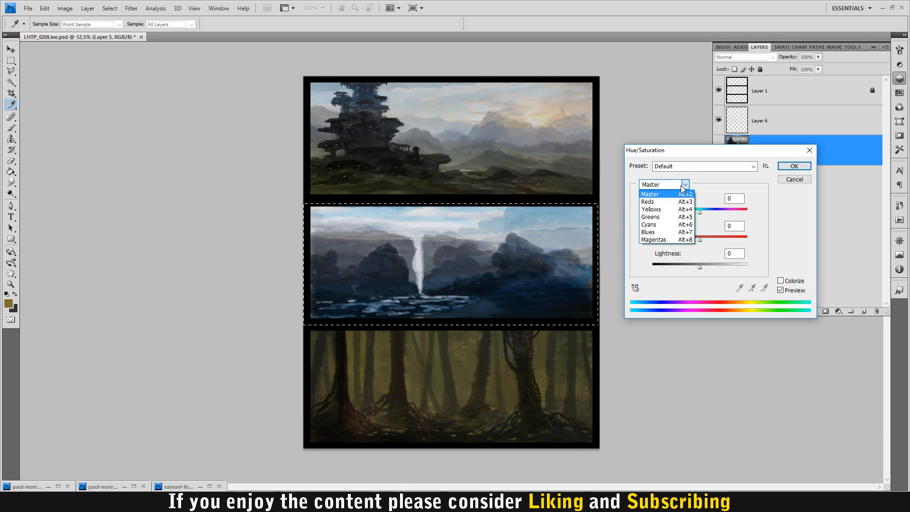
click(663, 231)
mouse_move(699, 241)
mouse_down()
mouse_move(608, 242)
mouse_move(794, 255)
mouse_move(630, 245)
mouse_move(685, 242)
mouse_up()
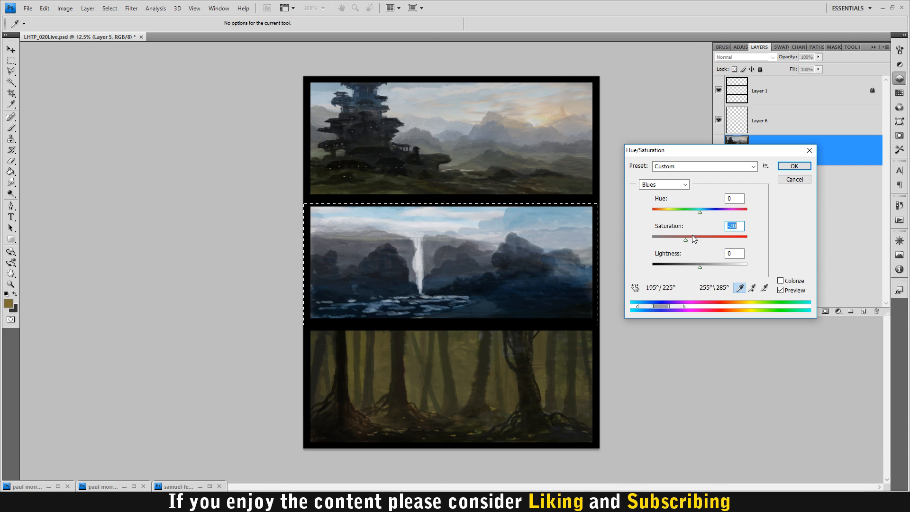
drag(685, 239, 662, 213)
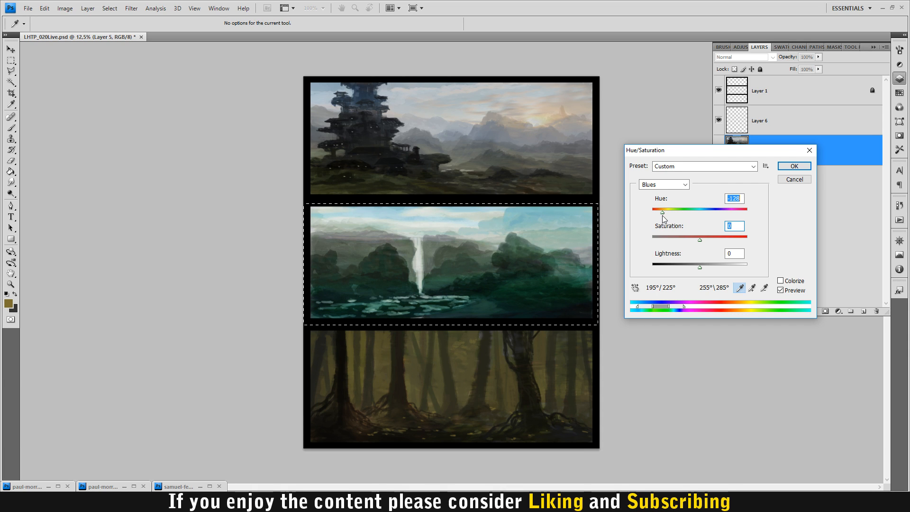
drag(698, 240, 670, 242)
click(790, 180)
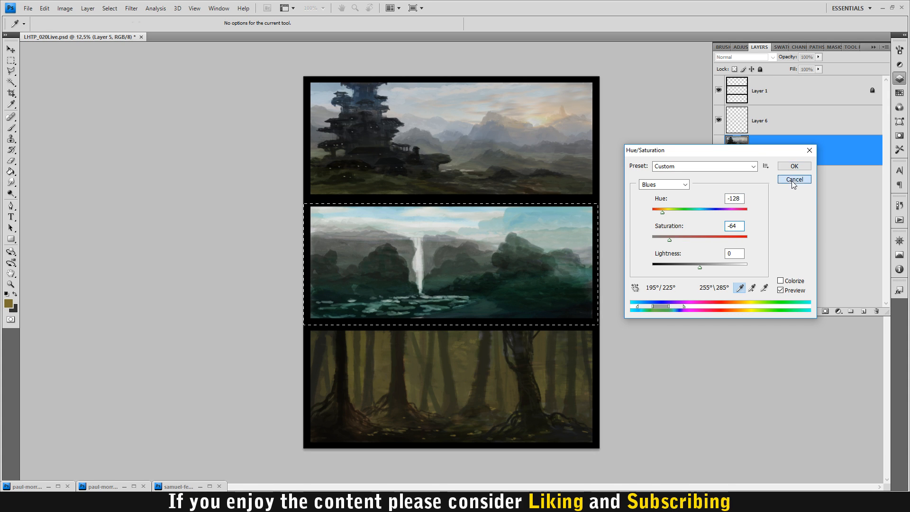
Apply Color Balance to the waterfall panel's midtones with color levels of +100, -1 and -30.
click(65, 8)
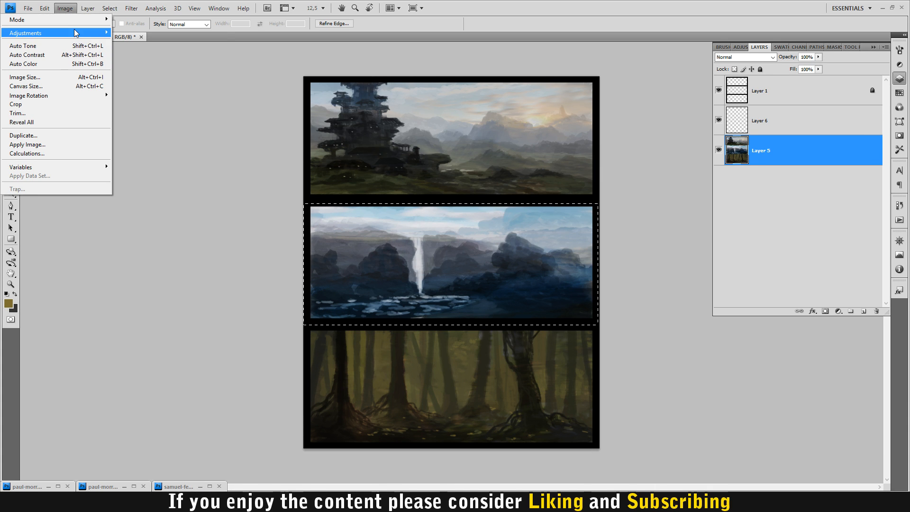
mouse_move(78, 37)
click(138, 91)
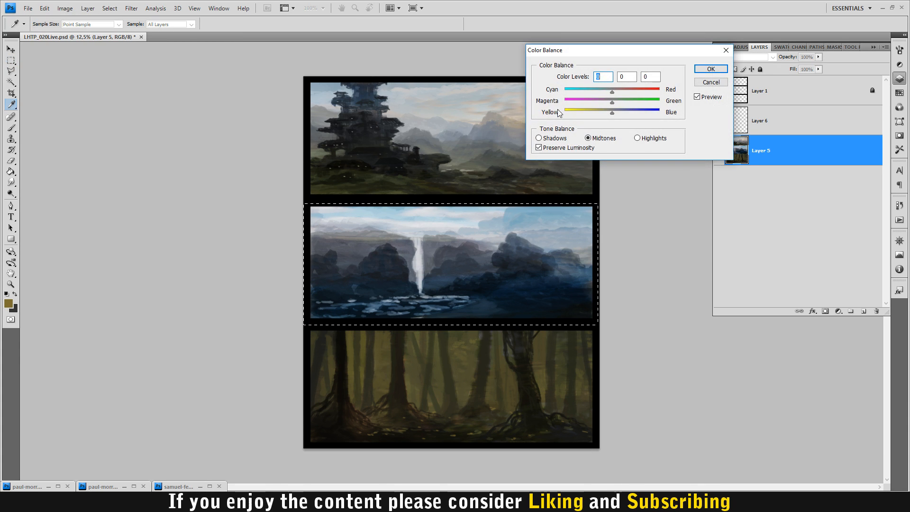
drag(610, 112, 711, 113)
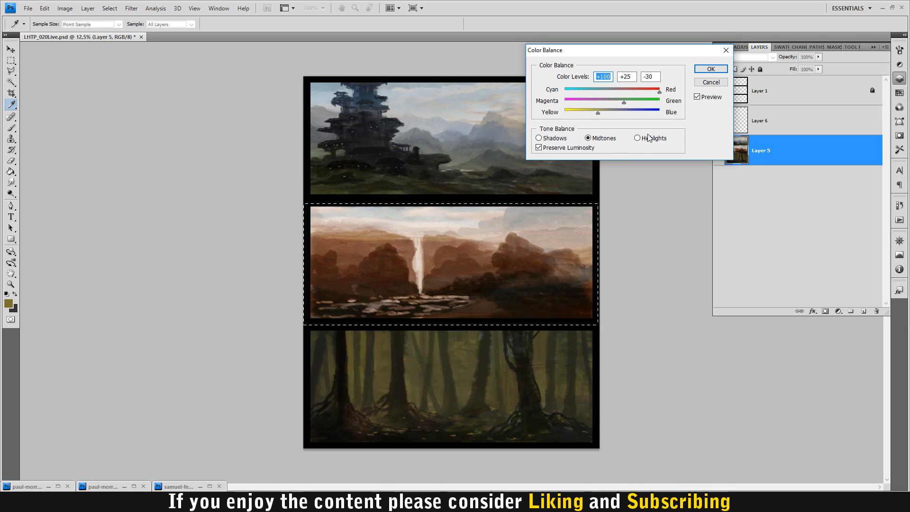
drag(624, 102, 539, 111)
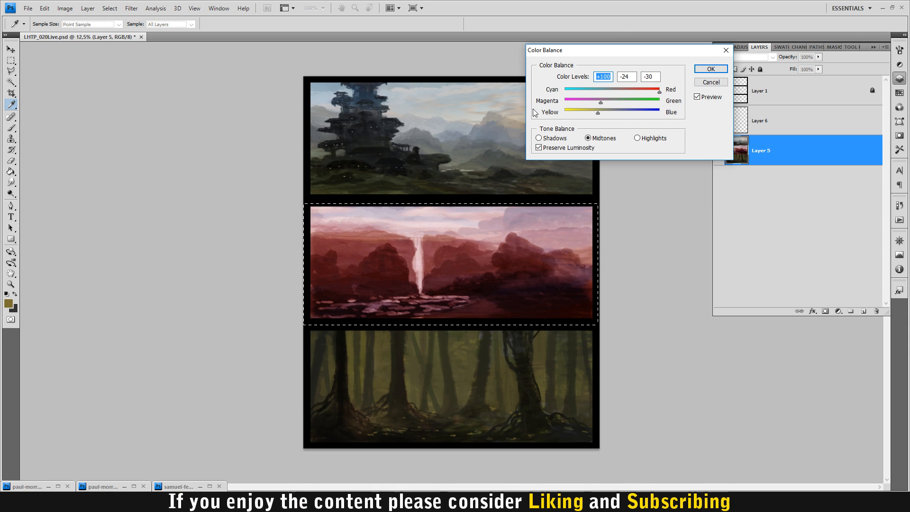
drag(652, 116, 612, 111)
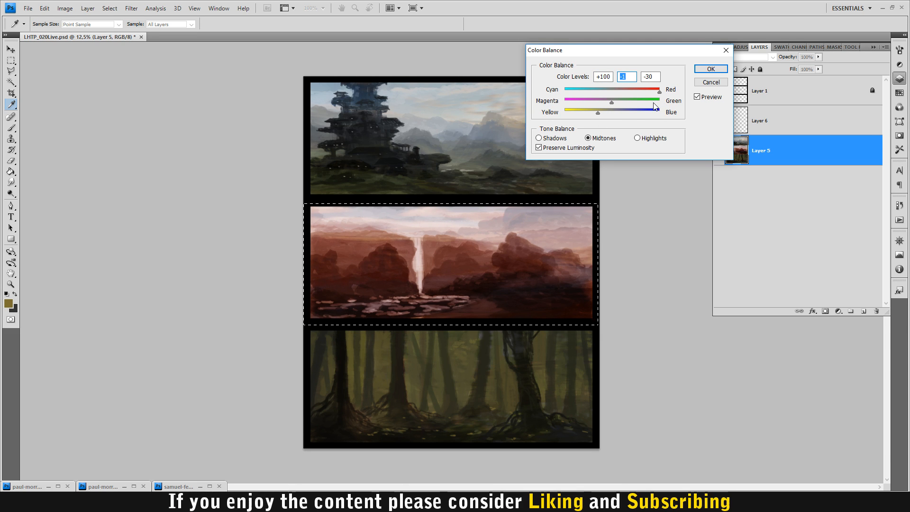
click(711, 70)
Apply a second Color Balance shifting the waterfall panel strongly towards cyan and slightly towards green and blue, and deselect it.
click(71, 10)
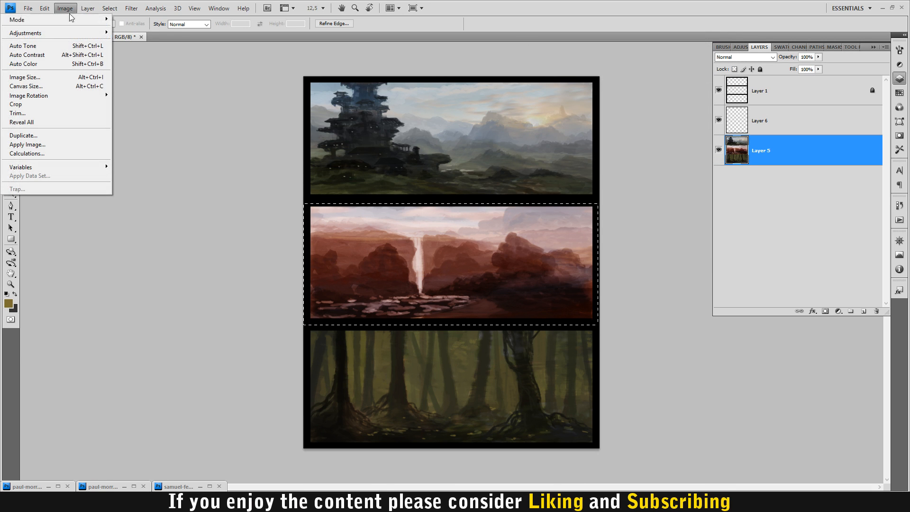
mouse_move(71, 33)
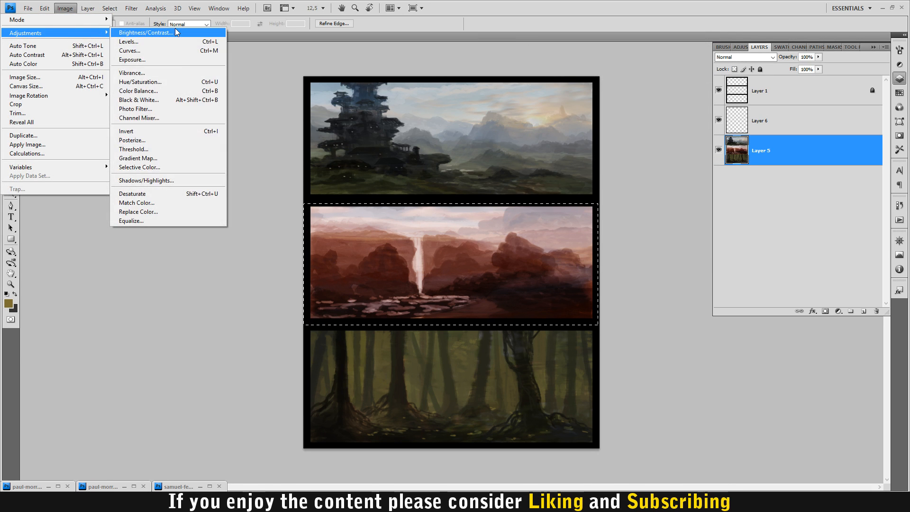
click(193, 90)
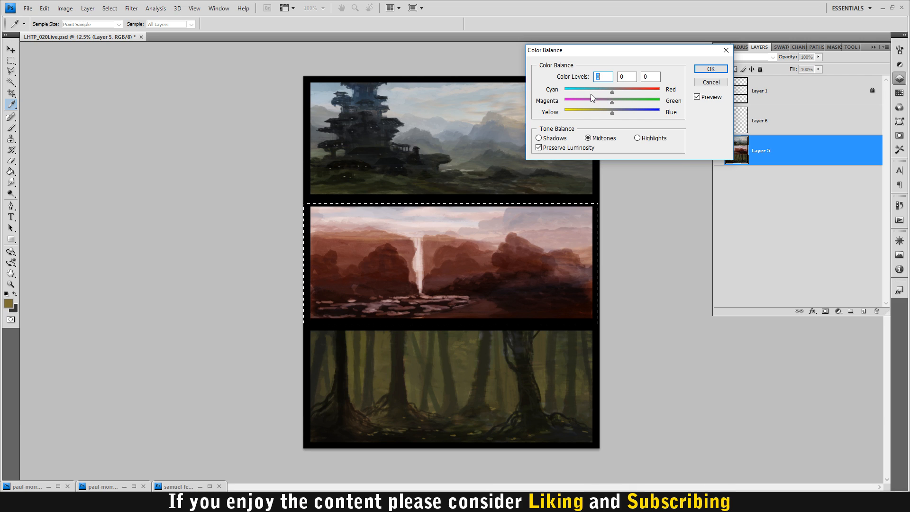
drag(606, 95, 573, 93)
click(709, 69)
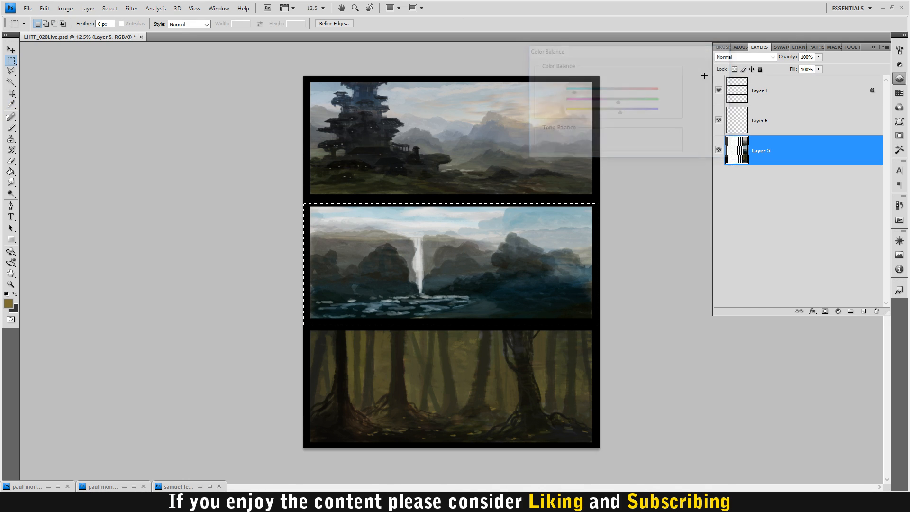
key(ctrl+d)
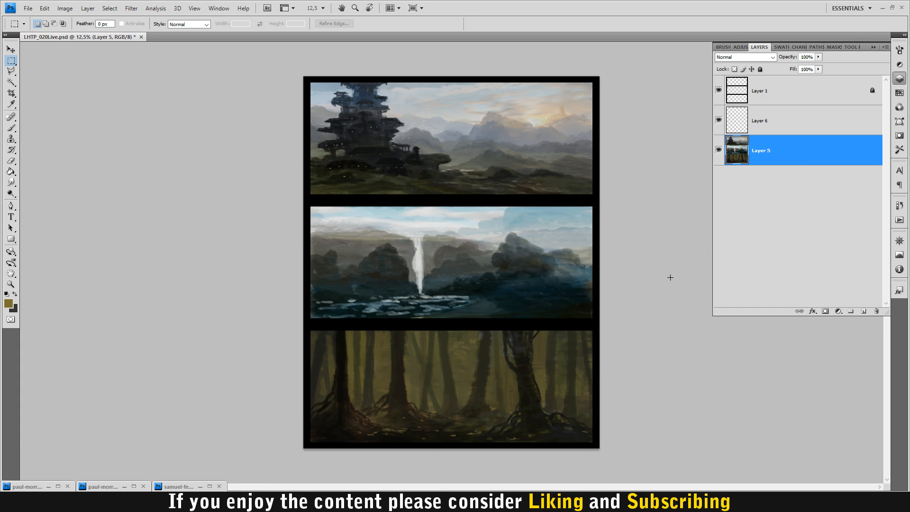
Compare the waterfall panel before and after the Color Balance adjustments by stepping back and forth through the edits.
key(q)
key(ctrl+d)
key(ctrl+shift+d)
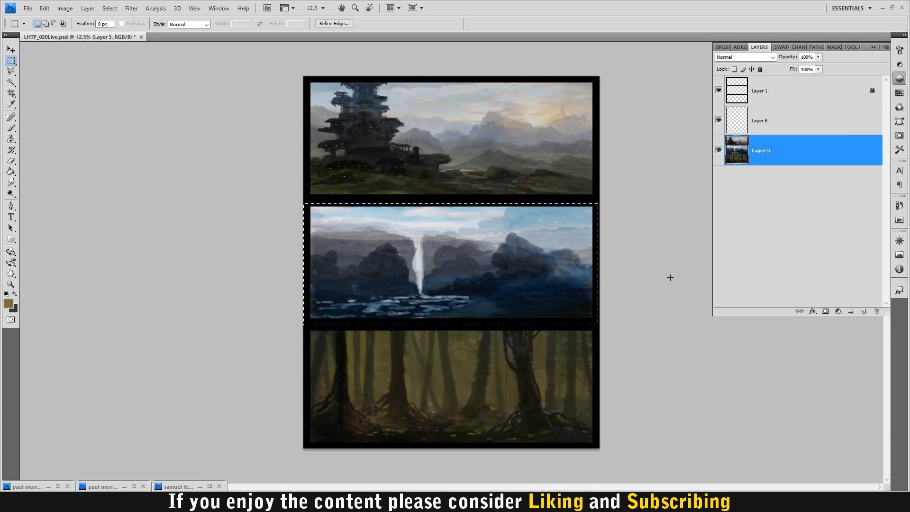
key(ctrl+d)
Reselect the waterfall panel and try a further midtone Color Balance with levels of +20, -7 and +4.
drag(572, 295, 621, 325)
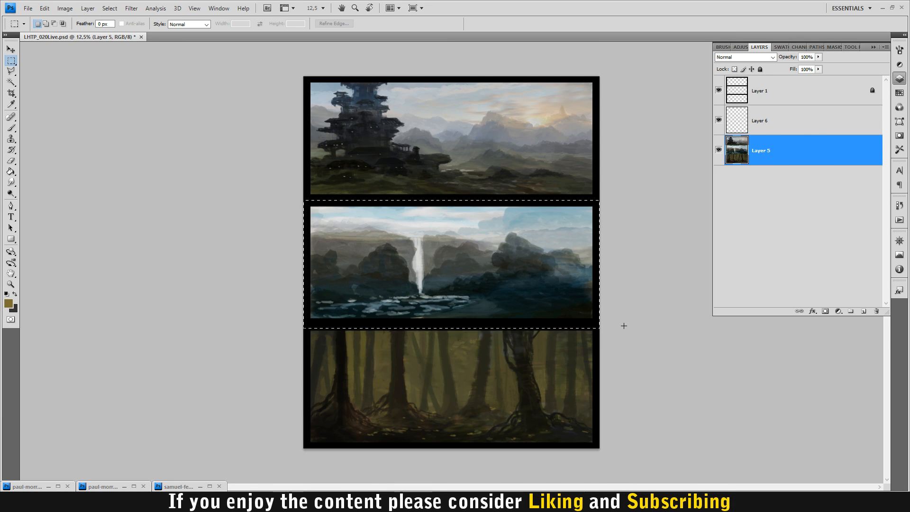
click(65, 8)
mouse_move(86, 33)
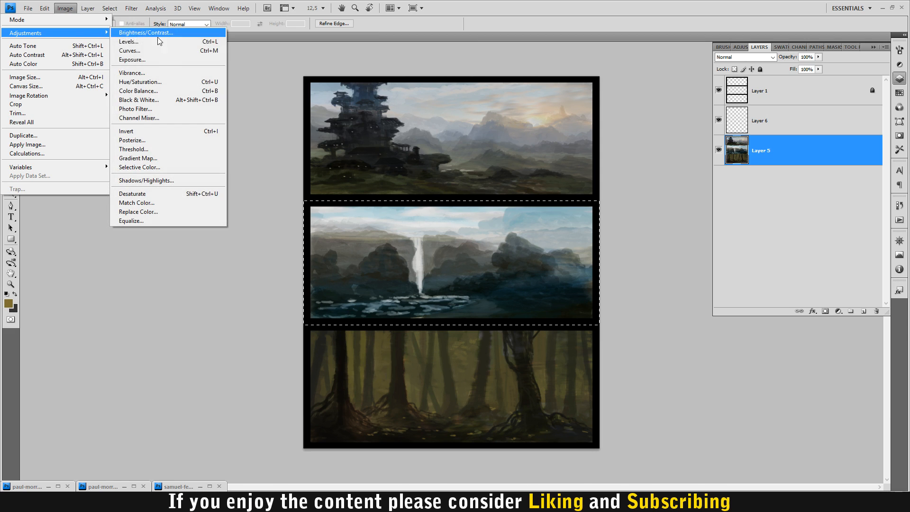
click(143, 90)
mouse_move(612, 112)
mouse_down()
mouse_move(631, 115)
mouse_move(603, 116)
mouse_move(644, 115)
mouse_move(588, 124)
mouse_move(626, 120)
mouse_move(616, 116)
mouse_move(624, 103)
mouse_up()
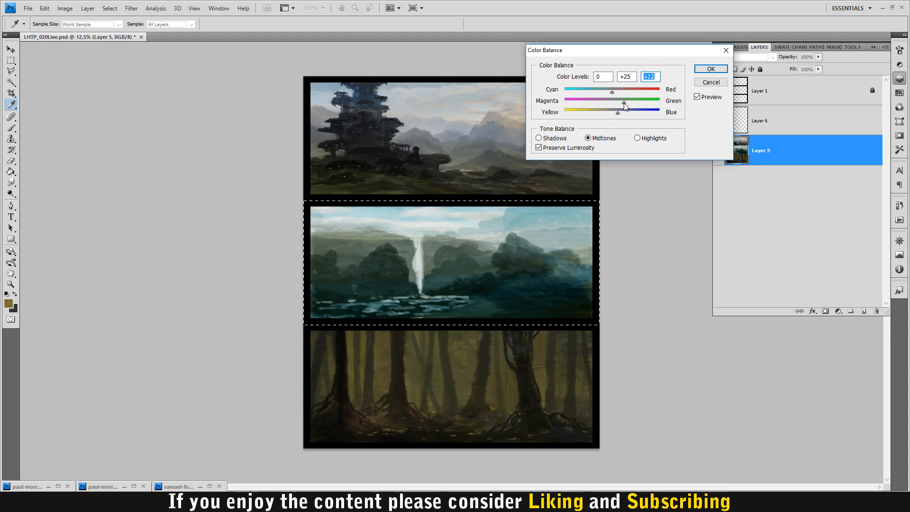
click(604, 102)
drag(617, 115, 613, 112)
click(609, 101)
drag(610, 92, 621, 94)
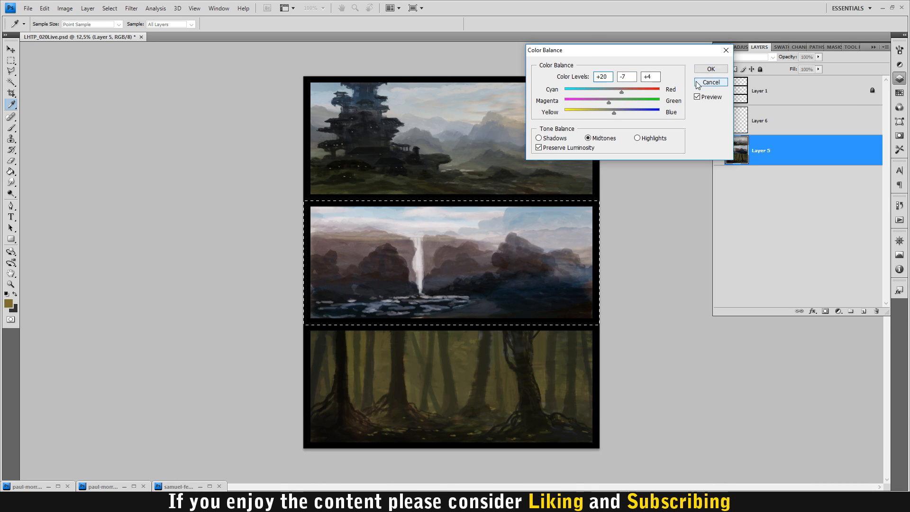
click(710, 82)
key(ctrl+d)
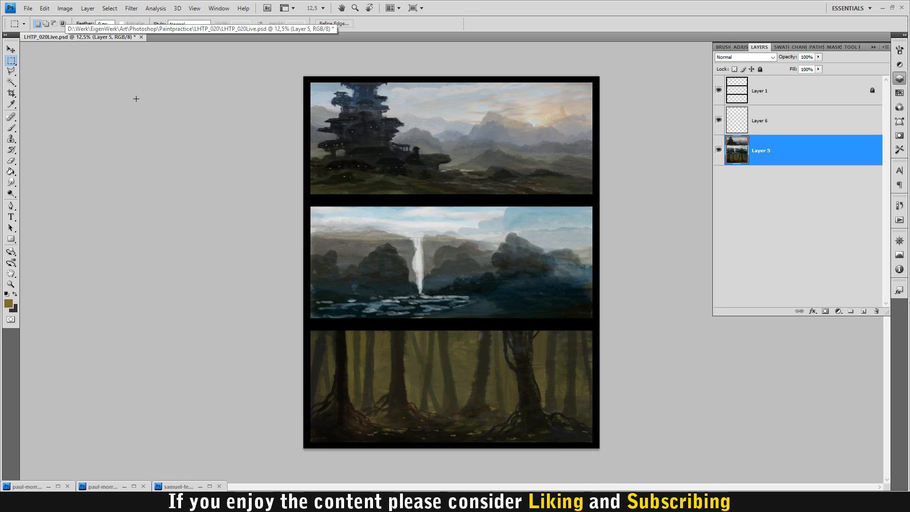
Lock Layer 5 again and make the empty Layer 6 active for painting on the upper panels.
click(788, 115)
click(755, 147)
click(760, 70)
click(783, 114)
key(z)
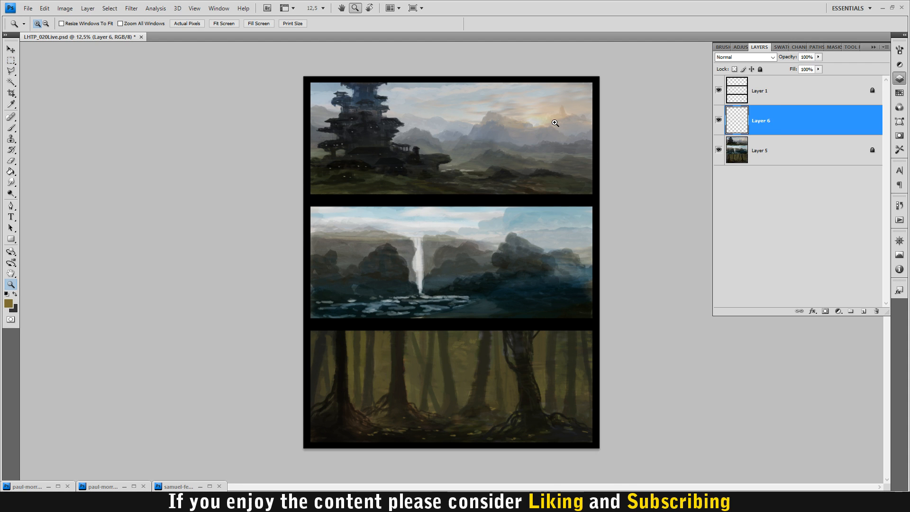
click(528, 109)
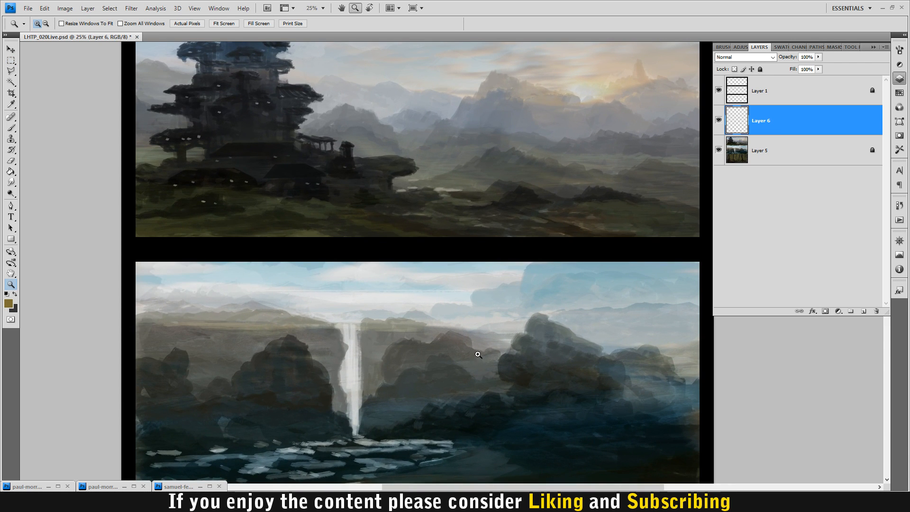